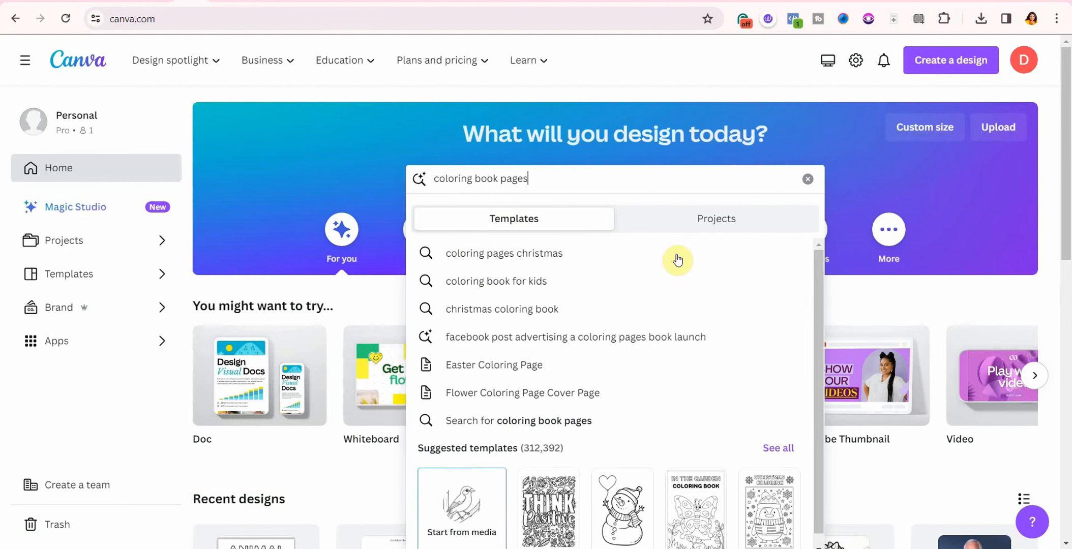
Step: Show all results for the 'coloring book pages' template search
{"action": "left_click", "coordinate": [785, 450]}
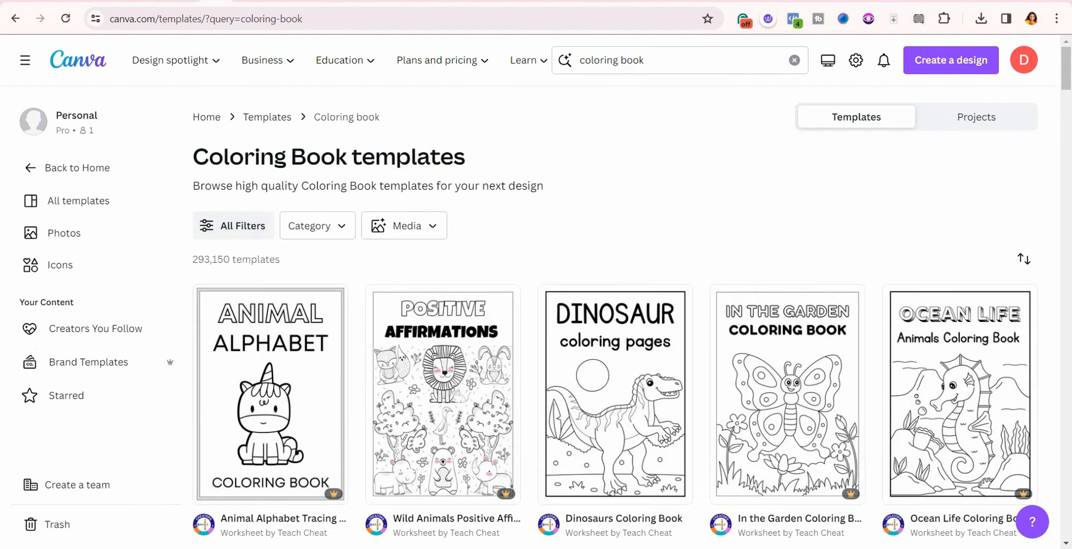
Step: Open the Dinosaurs Coloring Book template and delete the dinosaur pictures on pages 1 and 2
{"action": "left_click", "coordinate": [612, 437]}
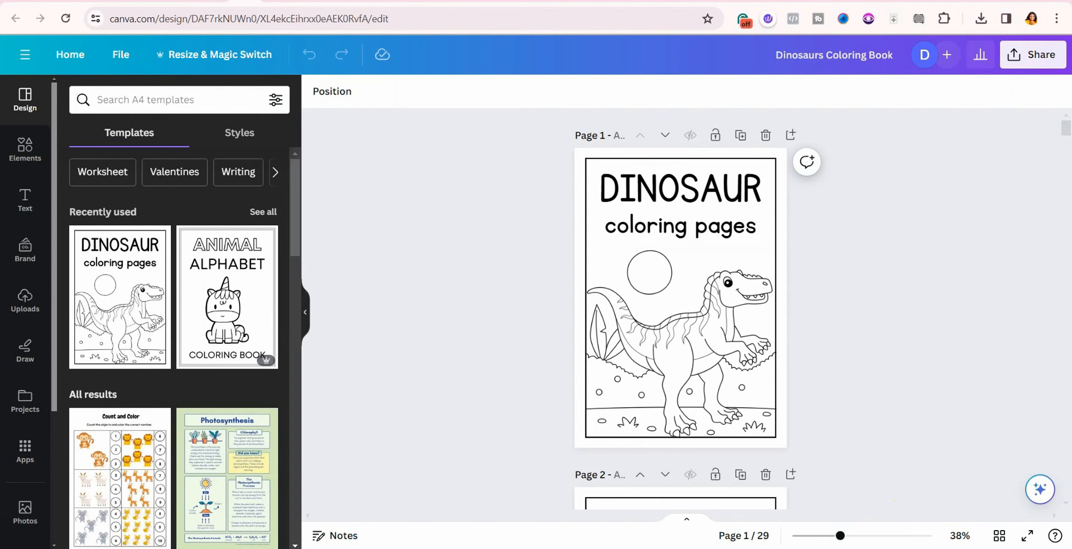
{"action": "left_click", "coordinate": [647, 375]}
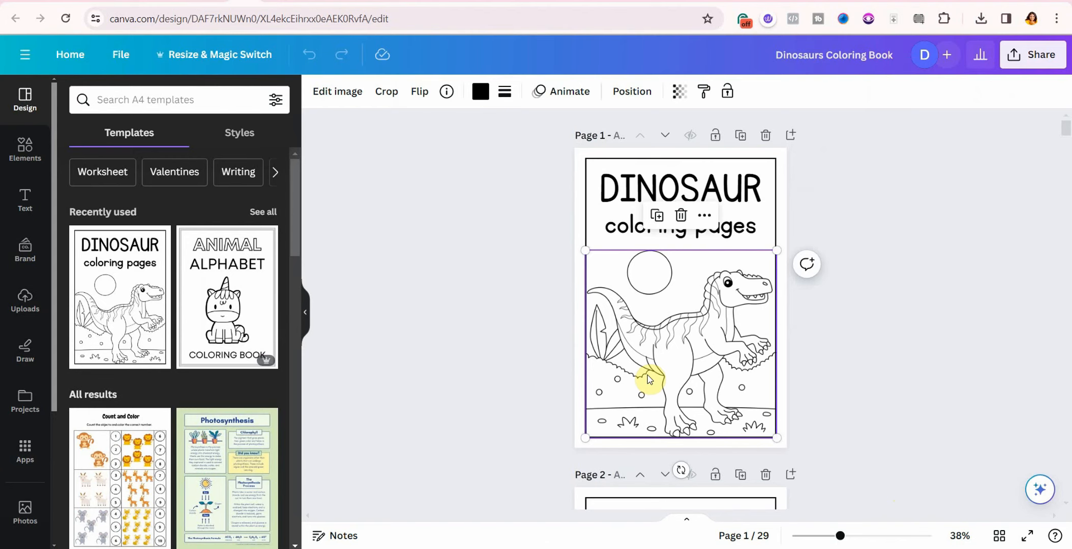
{"action": "left_click", "coordinate": [681, 218]}
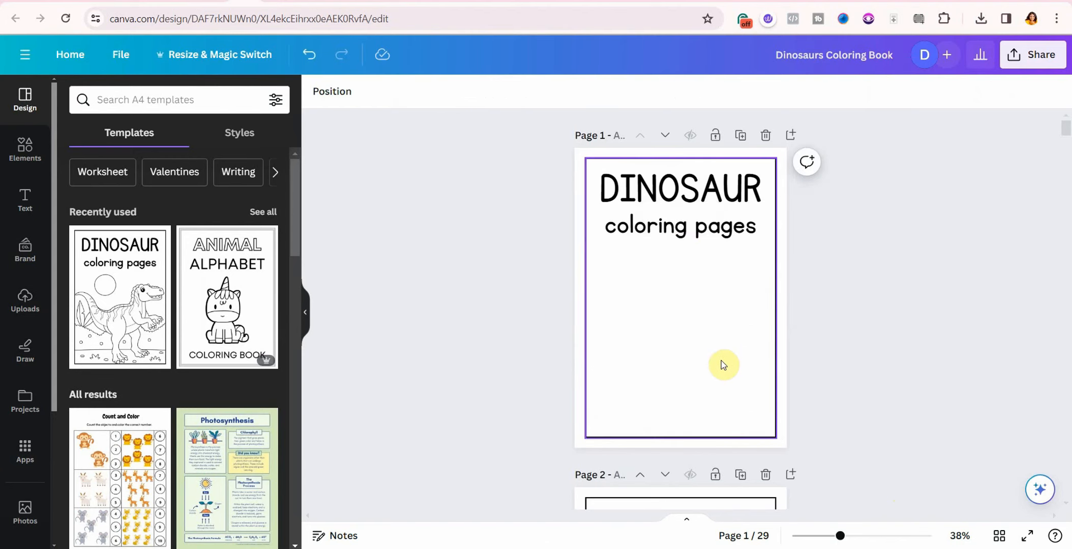
{"action": "scroll", "coordinate": [720, 363], "scroll_direction": "down", "scroll_amount": 6}
{"action": "left_click", "coordinate": [704, 376]}
{"action": "left_click", "coordinate": [680, 198]}
Step: Delete the diplodocus on page 3, select the page-4 spinosaurus, and bring up Elements
{"action": "scroll", "coordinate": [681, 254], "scroll_direction": "down", "scroll_amount": 6}
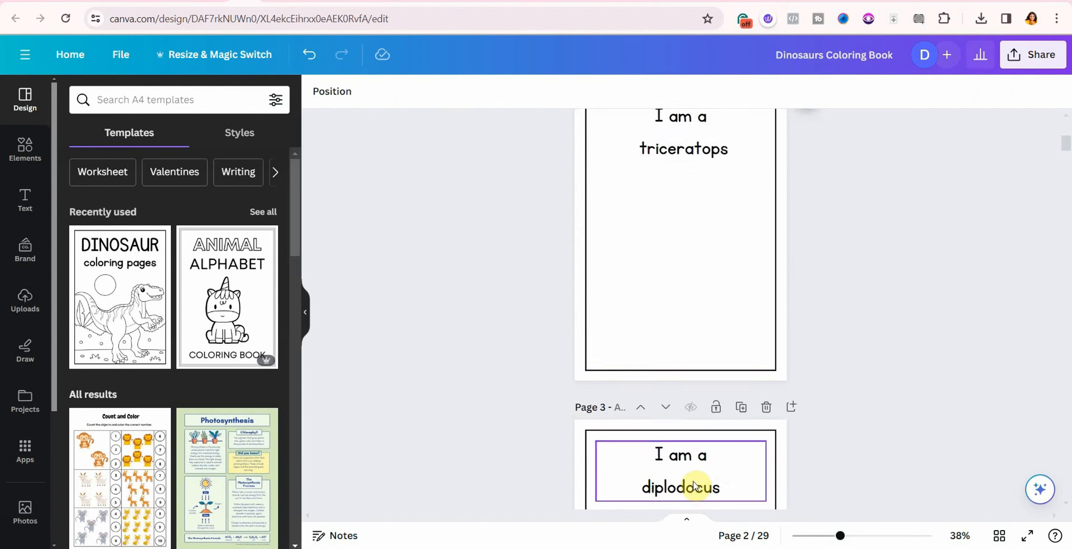
{"action": "left_click", "coordinate": [678, 246]}
{"action": "scroll", "coordinate": [682, 254], "scroll_direction": "up", "scroll_amount": 2}
{"action": "left_click", "coordinate": [682, 265]}
{"action": "scroll", "coordinate": [682, 266], "scroll_direction": "down", "scroll_amount": 6}
{"action": "left_click", "coordinate": [695, 218]}
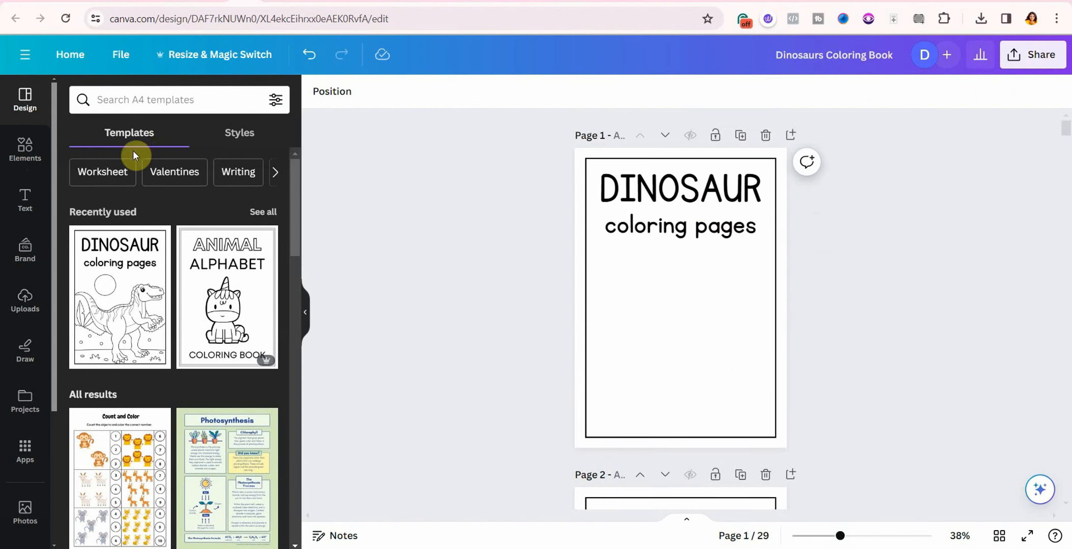
{"action": "left_click", "coordinate": [24, 160]}
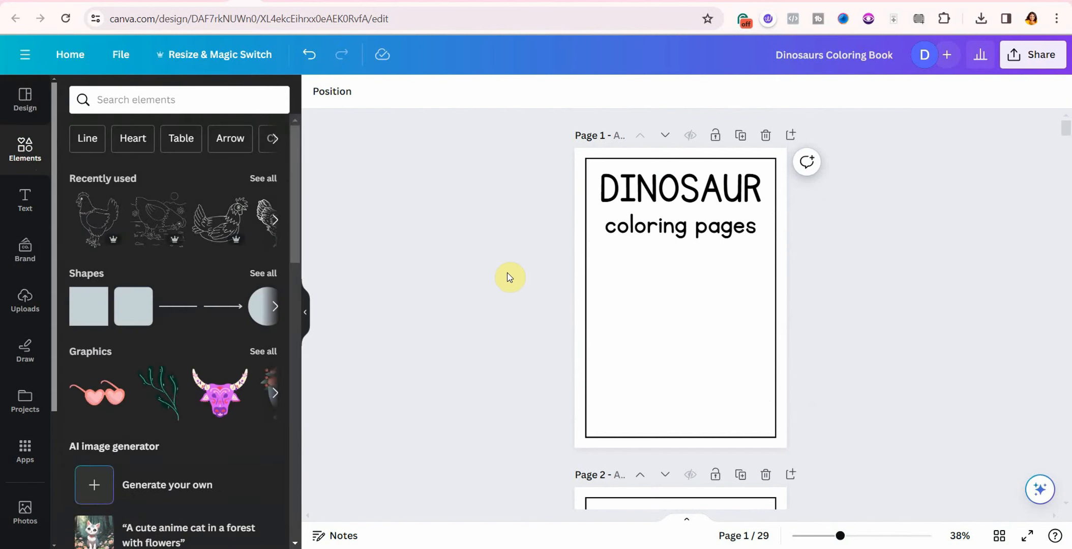
Step: Search elements for 'cat coloring pages' and delete the 'coloring pages' subtitle from page 1
{"action": "left_click", "coordinate": [102, 99]}
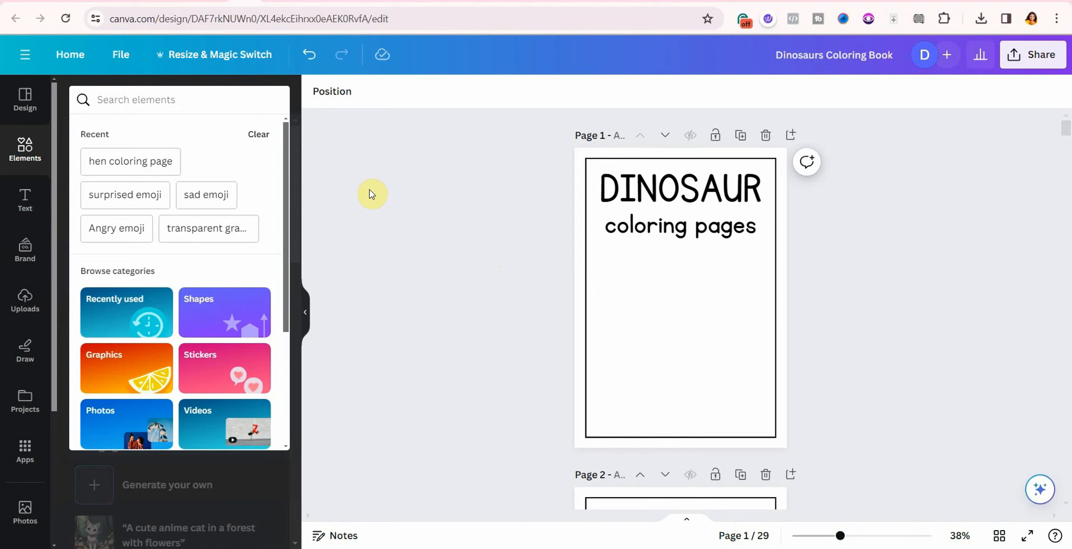
{"action": "left_click", "coordinate": [99, 102]}
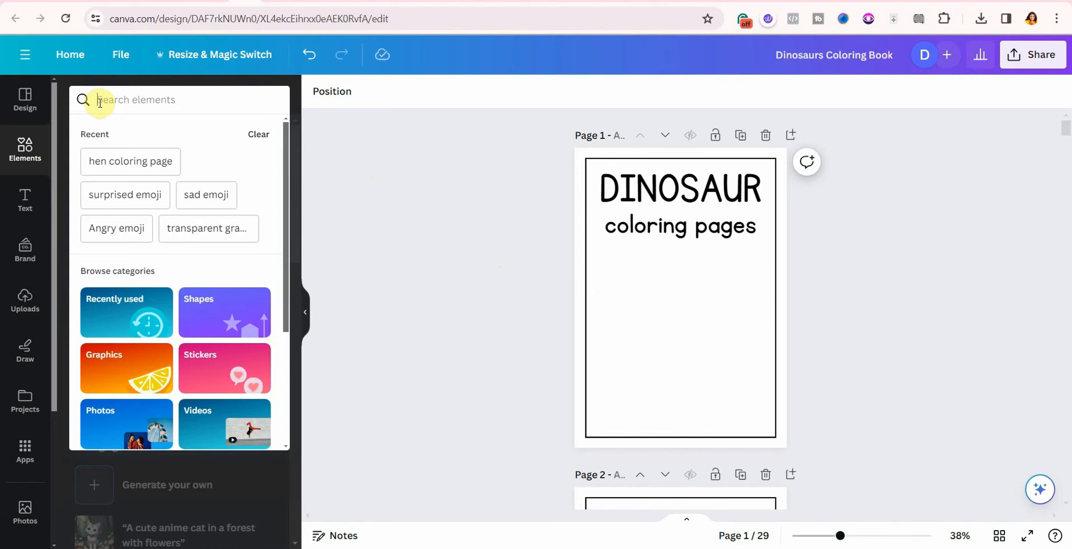
{"action": "type", "text": "cat col"}
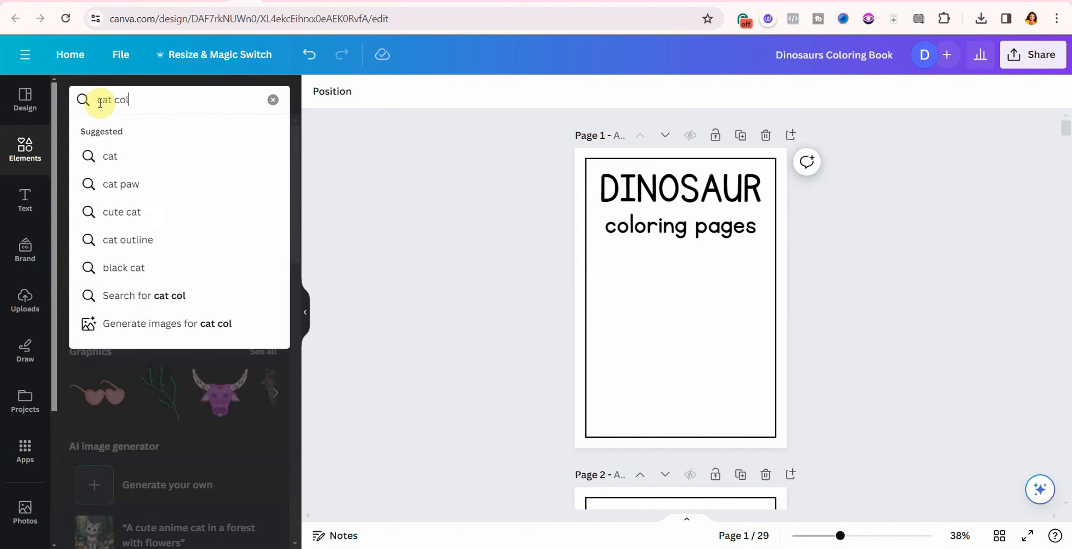
{"action": "type", "text": "oring pages"}
{"action": "key", "text": "Return"}
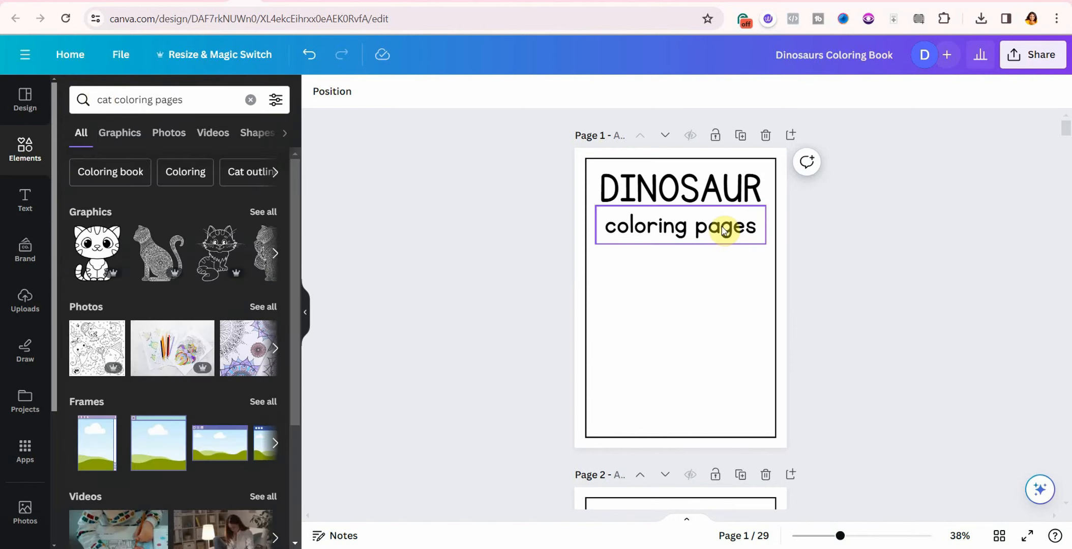
{"action": "left_click", "coordinate": [725, 227]}
{"action": "left_click", "coordinate": [727, 172]}
Step: Change the DINOSAUR title to CAT in the Archivo Black font
{"action": "double_click", "coordinate": [712, 202]}
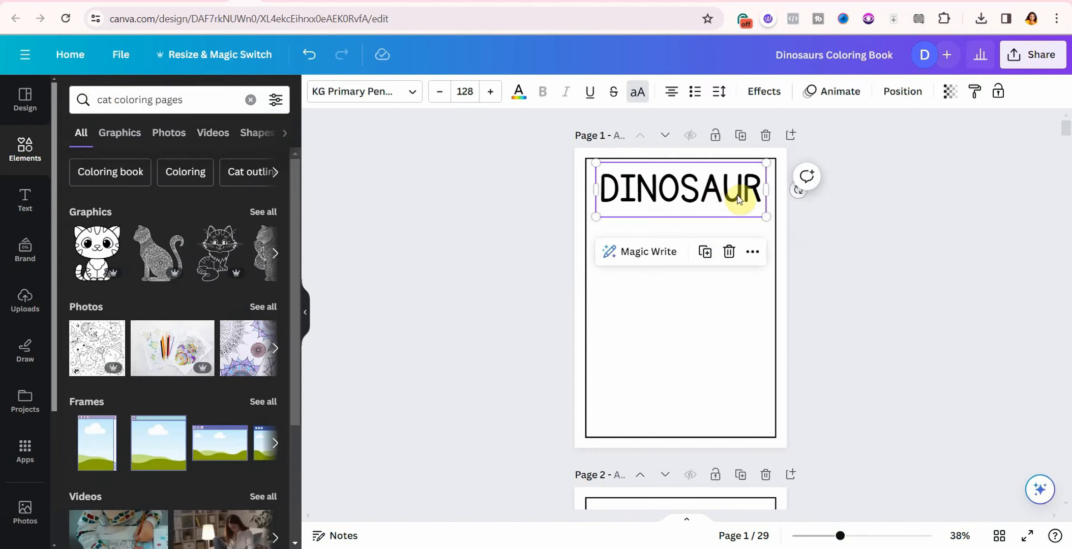
{"action": "type", "text": "CAT"}
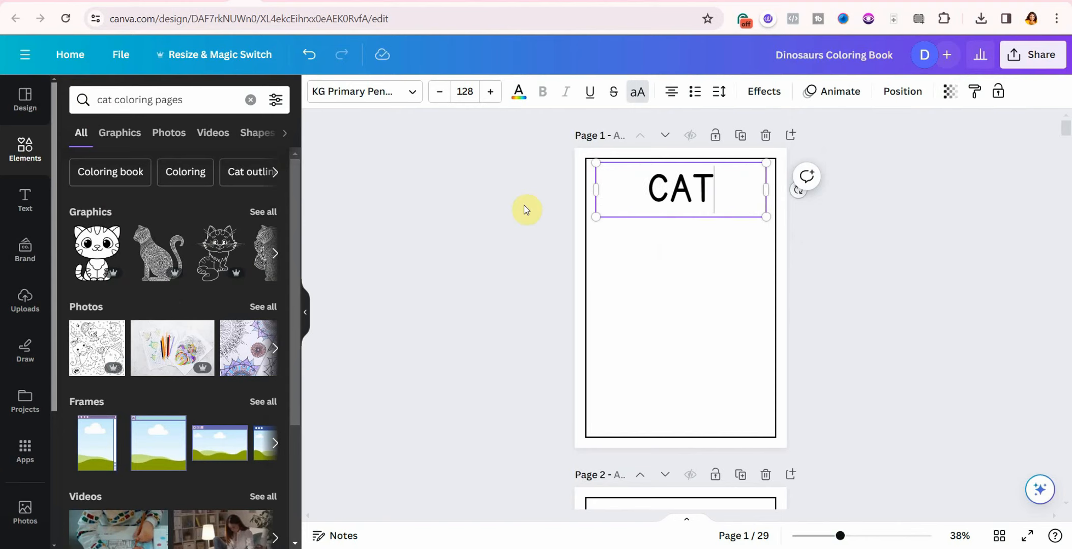
{"action": "left_click", "coordinate": [384, 91]}
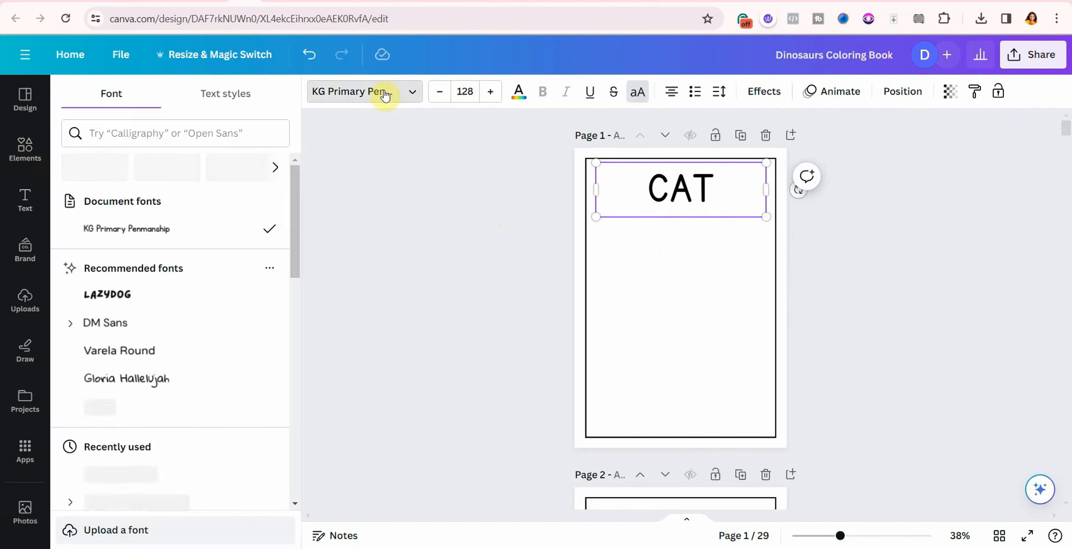
{"action": "scroll", "coordinate": [160, 432], "scroll_direction": "down", "scroll_amount": 4}
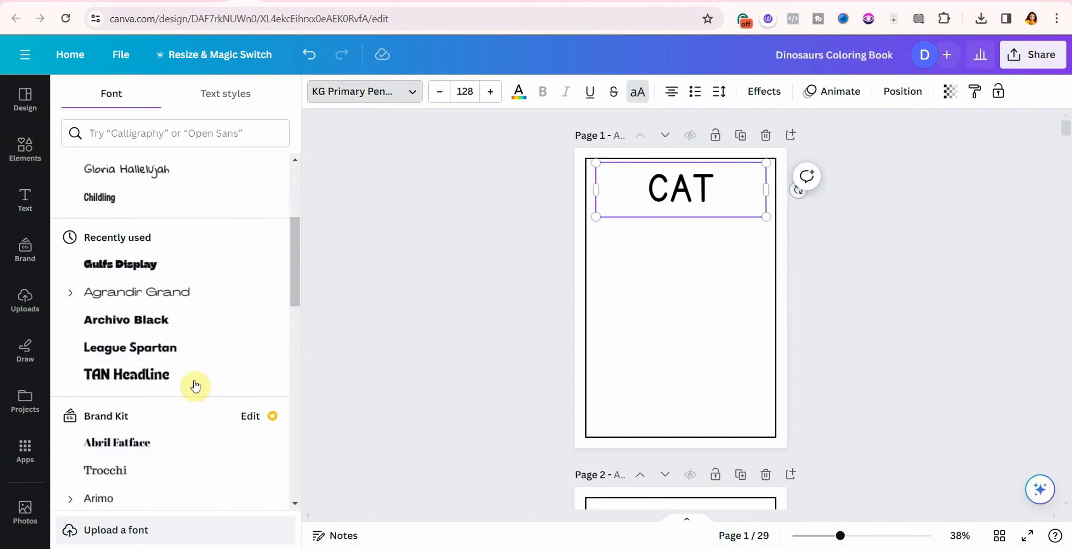
{"action": "left_click", "coordinate": [156, 320]}
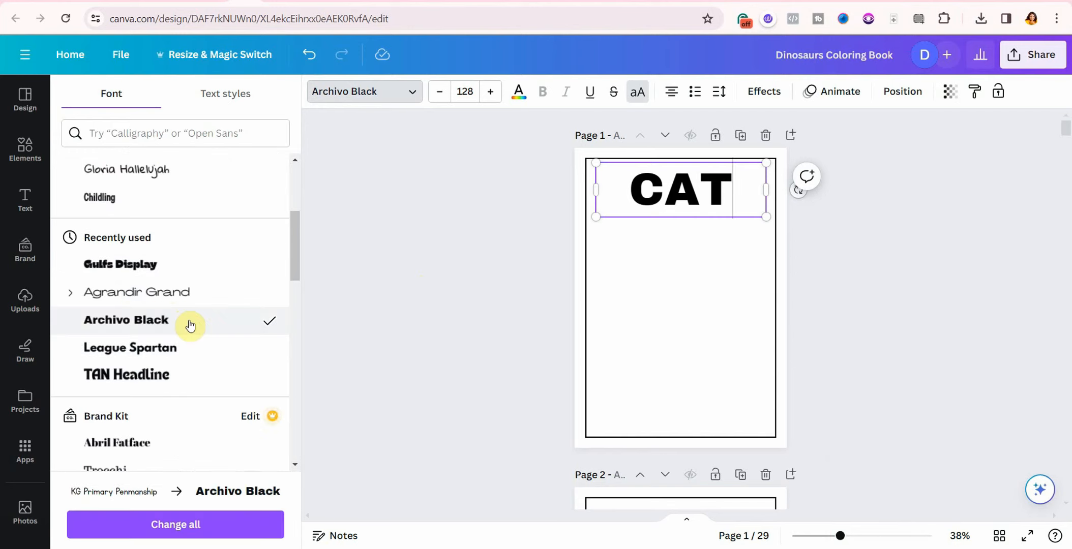
Step: Apply the Splice effect with white fill for hollow CAT letters, and show all cat graphics
{"action": "left_click", "coordinate": [761, 97]}
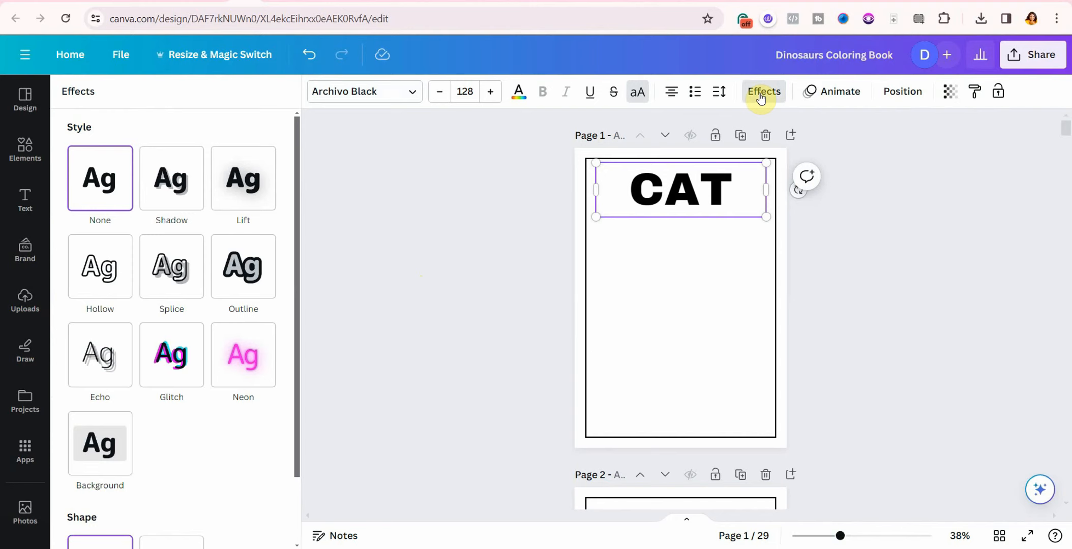
{"action": "left_click", "coordinate": [186, 285]}
{"action": "left_click", "coordinate": [265, 456]}
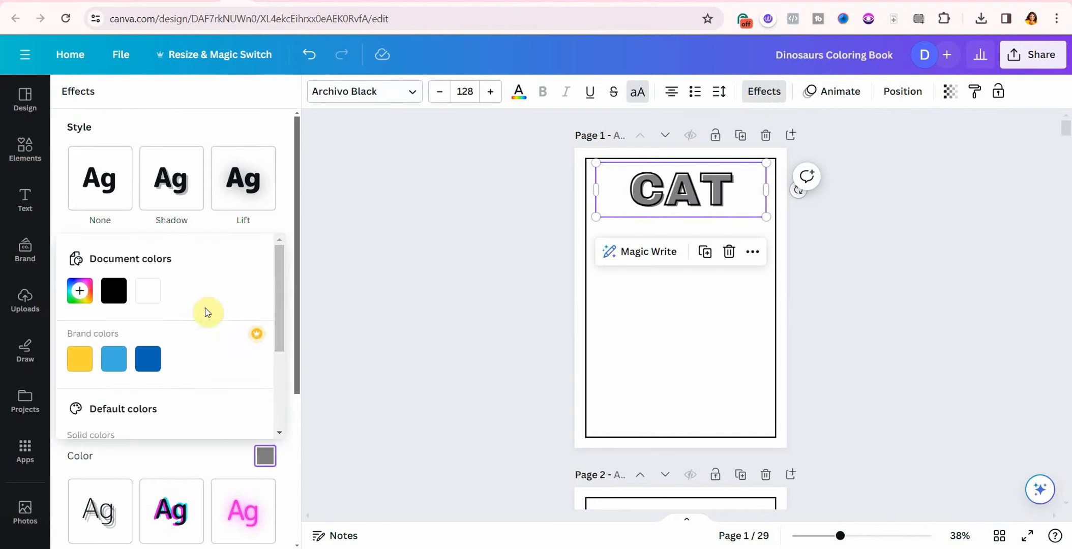
{"action": "left_click", "coordinate": [148, 291]}
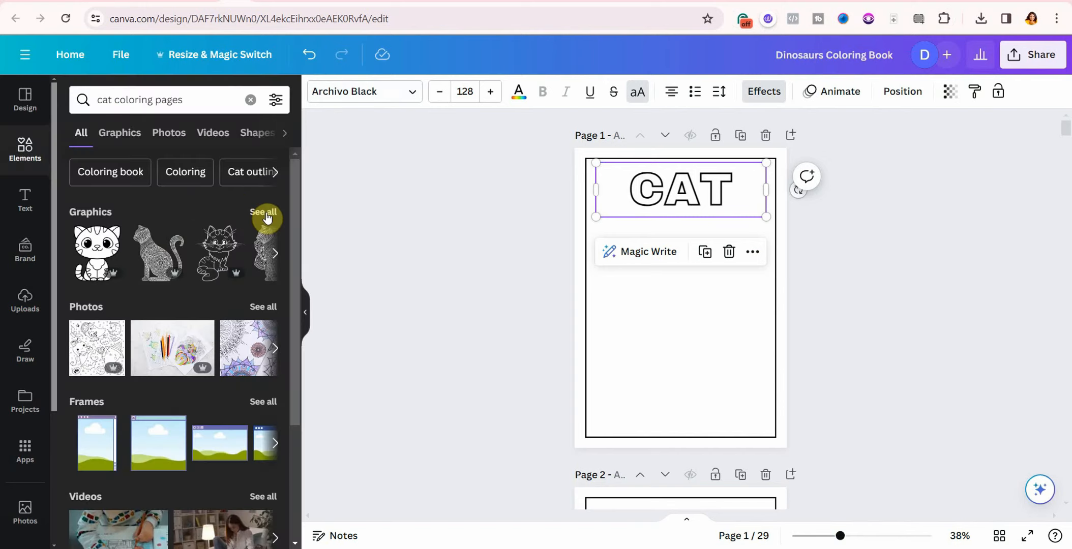
{"action": "left_click", "coordinate": [264, 213]}
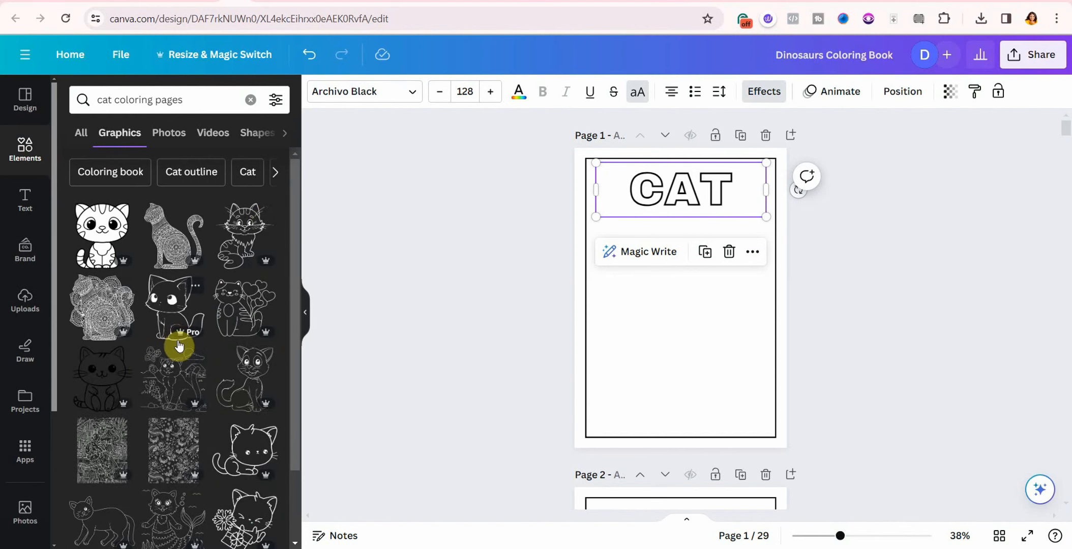
Step: Swap the first cat graphic for a line-art sitting kitten, sized and placed under CAT
{"action": "left_click", "coordinate": [217, 227]}
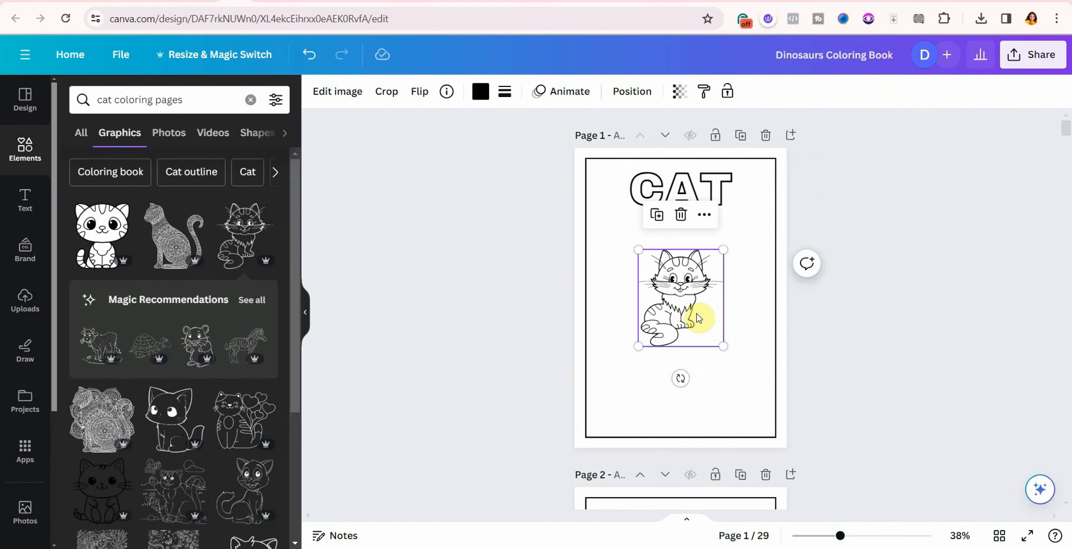
{"action": "left_click", "coordinate": [680, 215]}
{"action": "scroll", "coordinate": [301, 285], "scroll_direction": "down", "scroll_amount": 5}
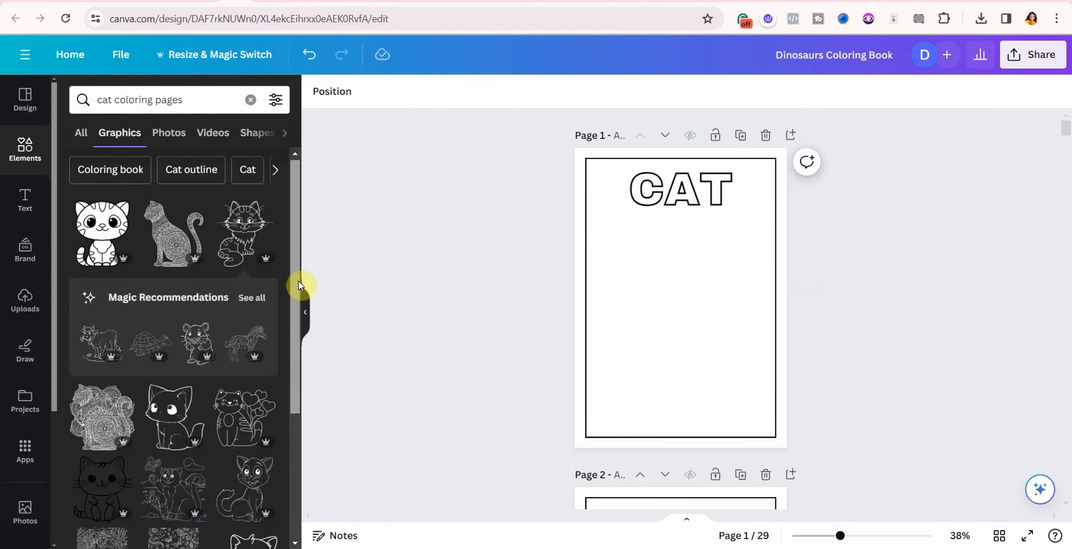
{"action": "scroll", "coordinate": [297, 363], "scroll_direction": "down", "scroll_amount": 5}
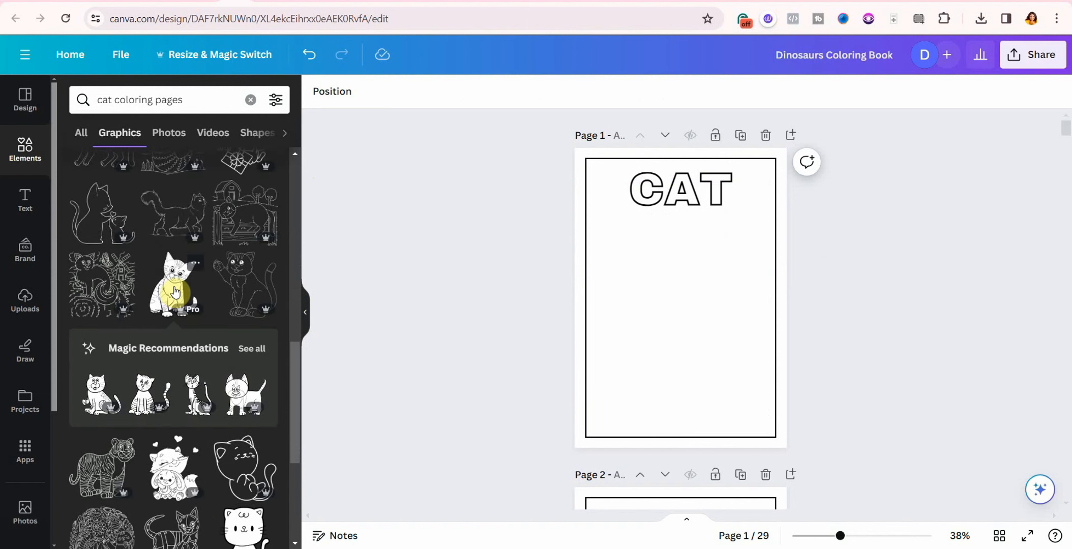
{"action": "left_click", "coordinate": [174, 292]}
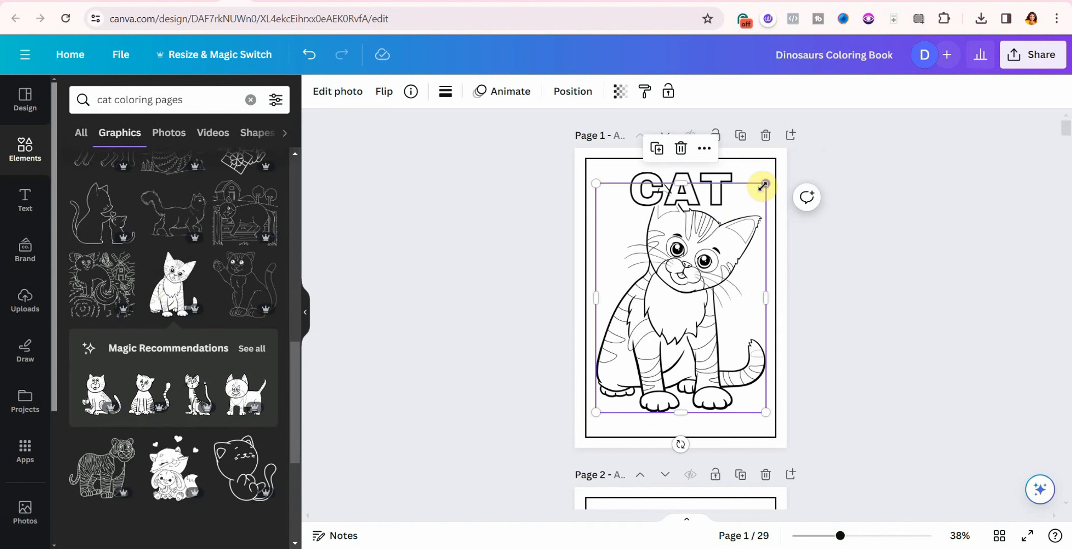
{"action": "left_click_drag", "start_coordinate": [764, 184], "coordinate": [756, 224]}
{"action": "left_click_drag", "start_coordinate": [686, 292], "coordinate": [695, 299]}
{"action": "left_click", "coordinate": [882, 312]}
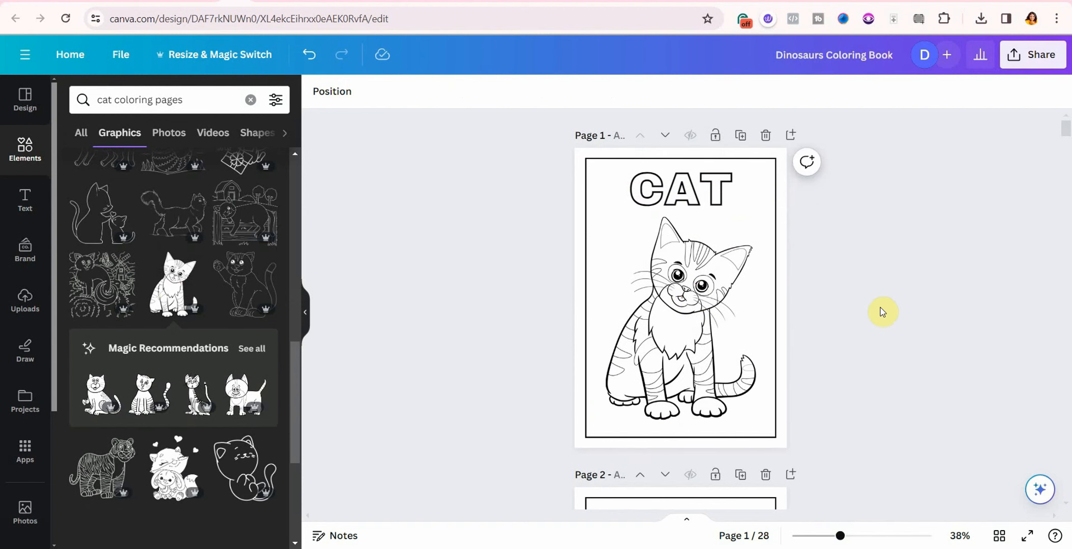
Step: Duplicate the CAT page, retitle the copy LION, and delete its cat picture
{"action": "left_click", "coordinate": [740, 135]}
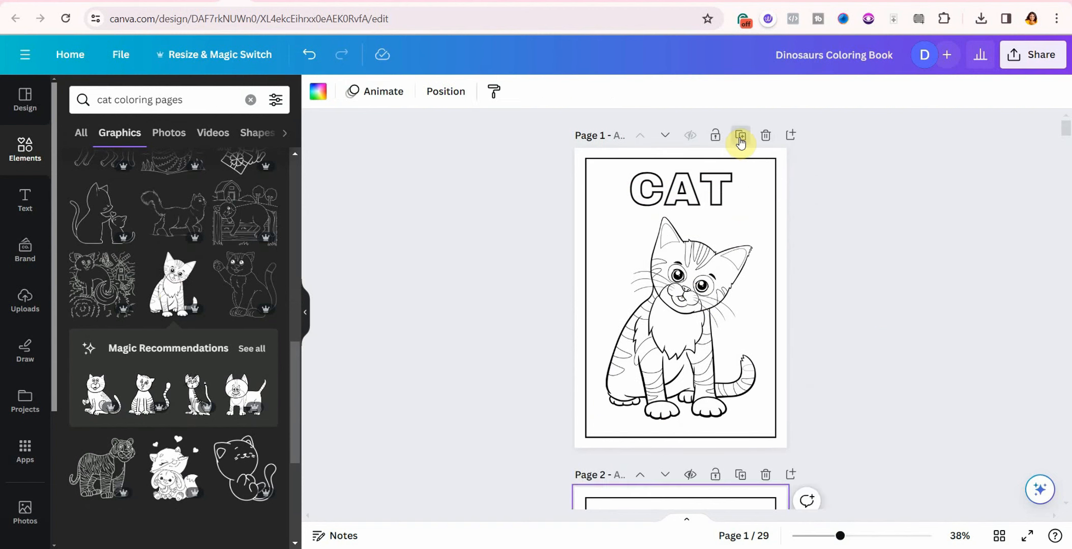
{"action": "left_click", "coordinate": [691, 214]}
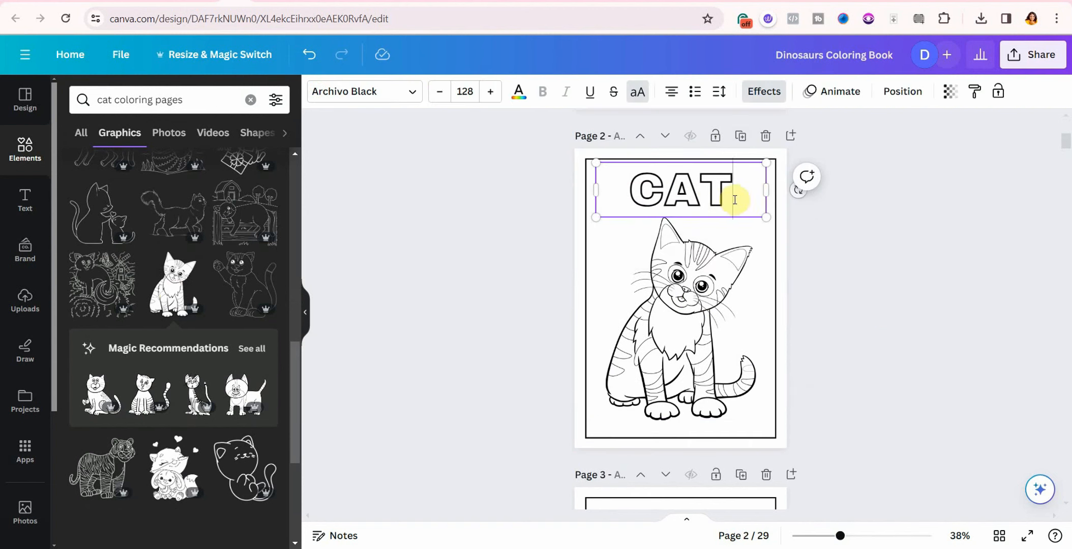
{"action": "double_click", "coordinate": [732, 198]}
{"action": "key", "text": "BackSpace"}
{"action": "type", "text": "LION"}
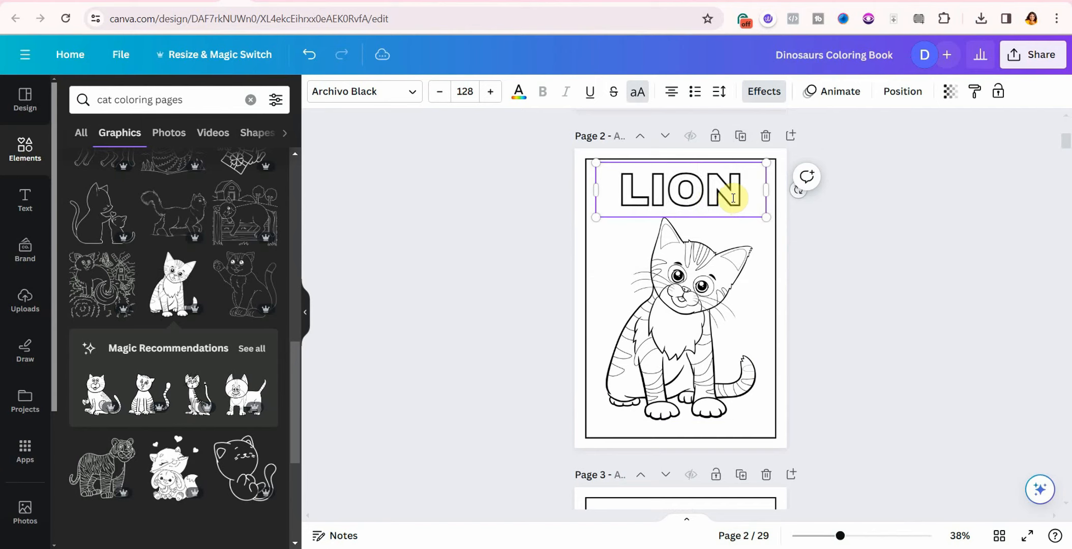
{"action": "left_click", "coordinate": [656, 319]}
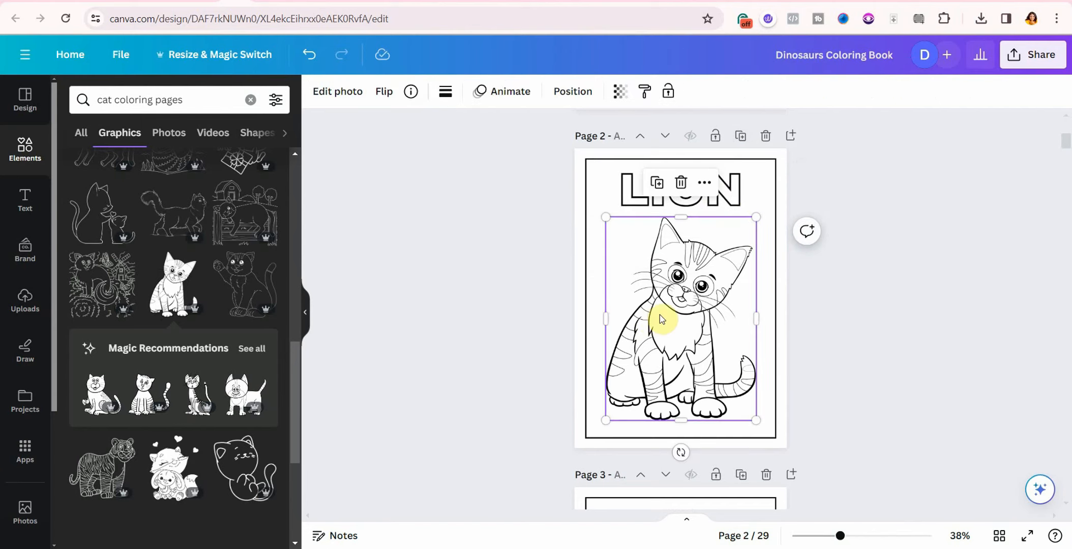
{"action": "left_click", "coordinate": [681, 182]}
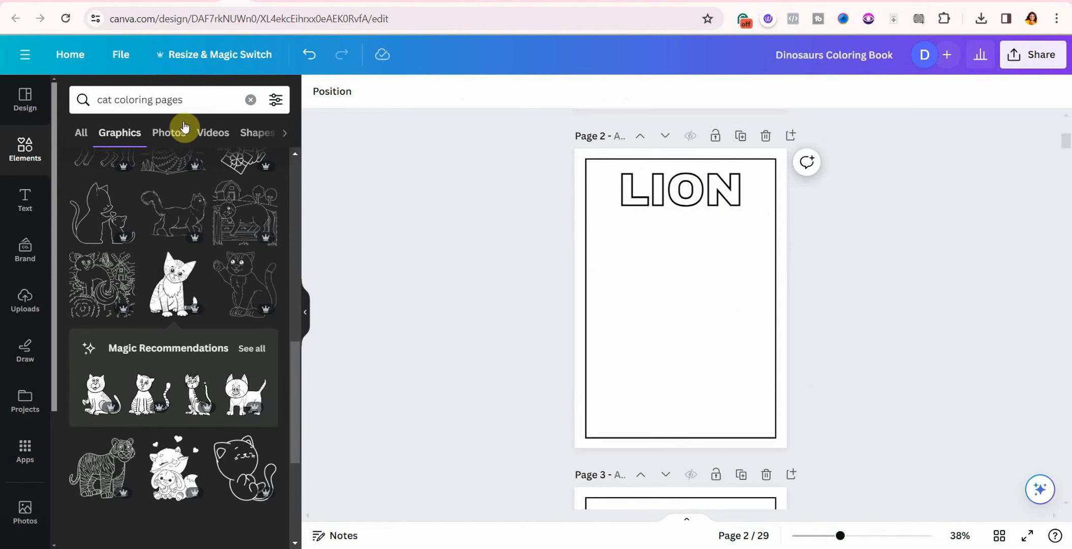
Step: Search 'lion coloring pages' and add a cartoon lion, enlarged and centred under LION
{"action": "left_click", "coordinate": [112, 99]}
{"action": "key", "text": "BackSpace"}
{"action": "key", "text": "BackSpace"}
{"action": "key", "text": "BackSpace"}
{"action": "type", "text": "lion"}
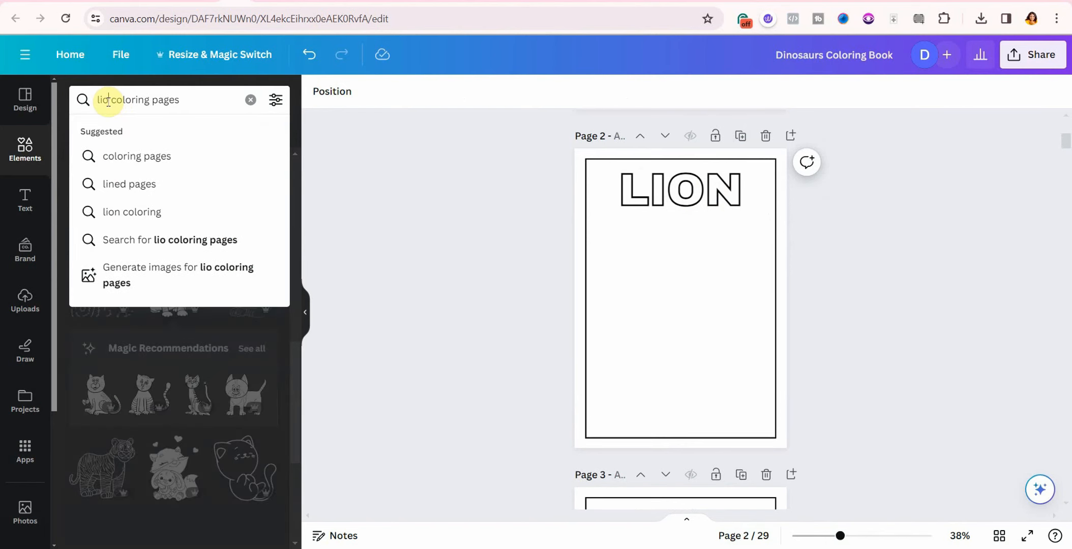
{"action": "key", "text": "Return"}
{"action": "left_click", "coordinate": [101, 351]}
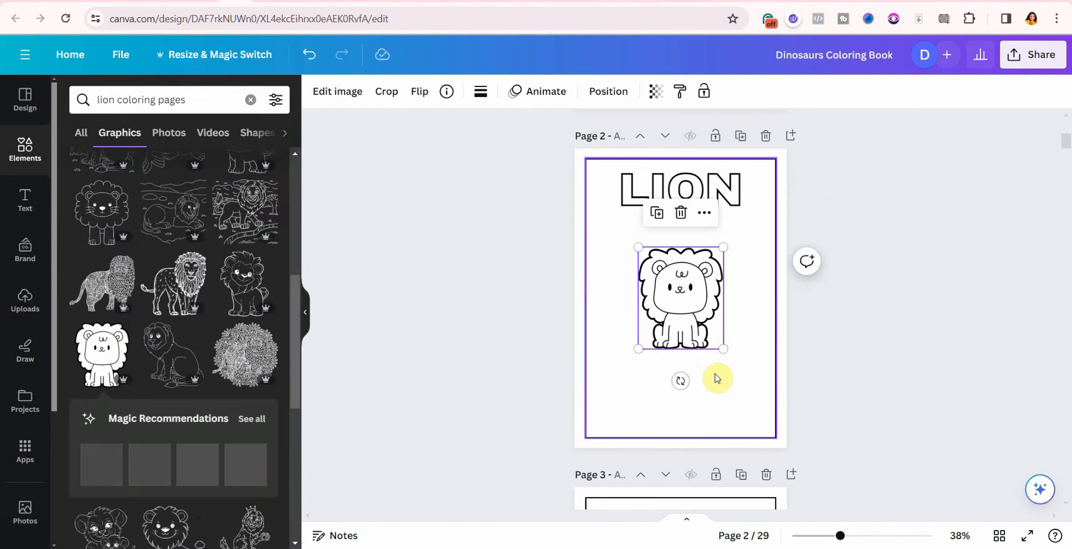
{"action": "left_click_drag", "start_coordinate": [724, 349], "coordinate": [770, 407]}
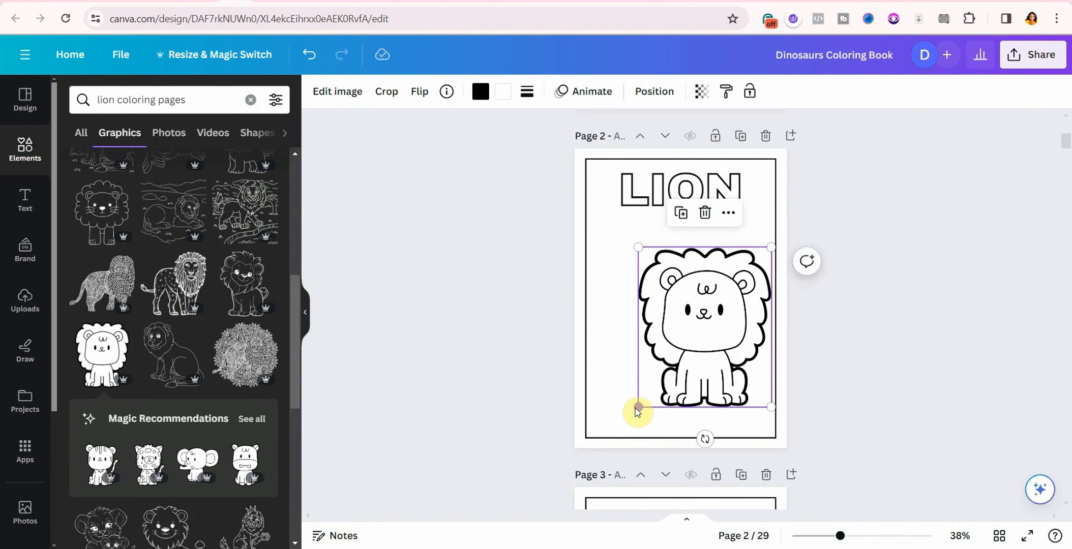
{"action": "left_click_drag", "start_coordinate": [638, 411], "coordinate": [605, 412]}
{"action": "left_click_drag", "start_coordinate": [760, 231], "coordinate": [771, 215]}
{"action": "left_click_drag", "start_coordinate": [687, 299], "coordinate": [687, 304]}
{"action": "left_click", "coordinate": [933, 268]}
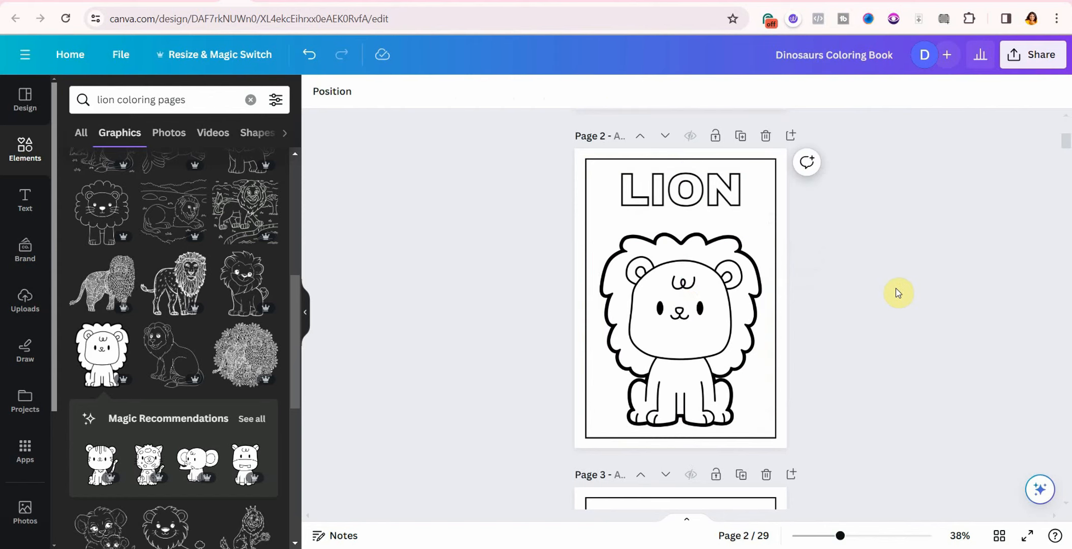
Step: Duplicate the LION page, retitle the copy DOG, and delete its lion picture
{"action": "left_click", "coordinate": [744, 138]}
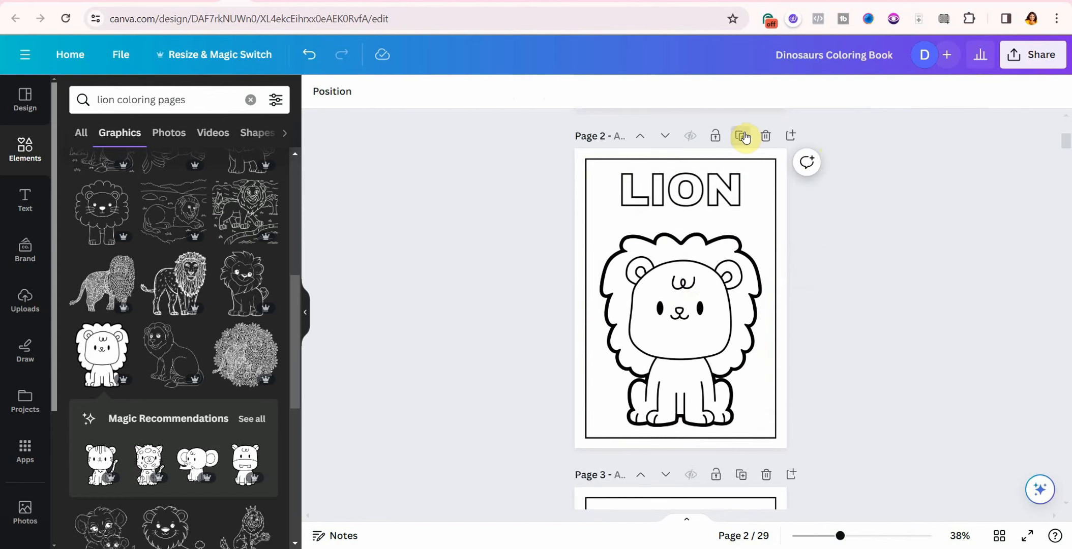
{"action": "left_click", "coordinate": [749, 198]}
{"action": "left_click", "coordinate": [748, 196]}
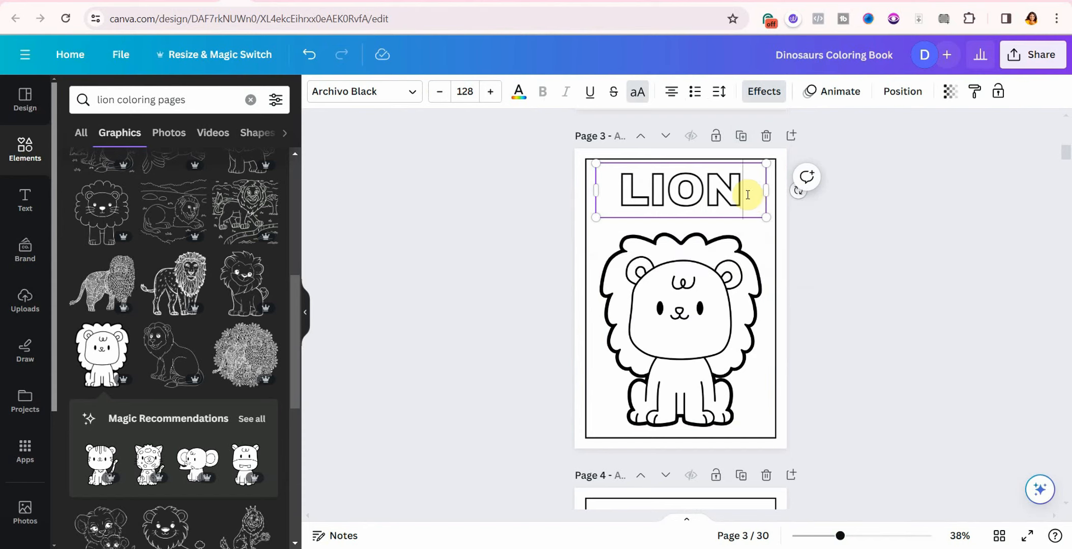
{"action": "key", "text": "ctrl+a"}
{"action": "type", "text": "DOG"}
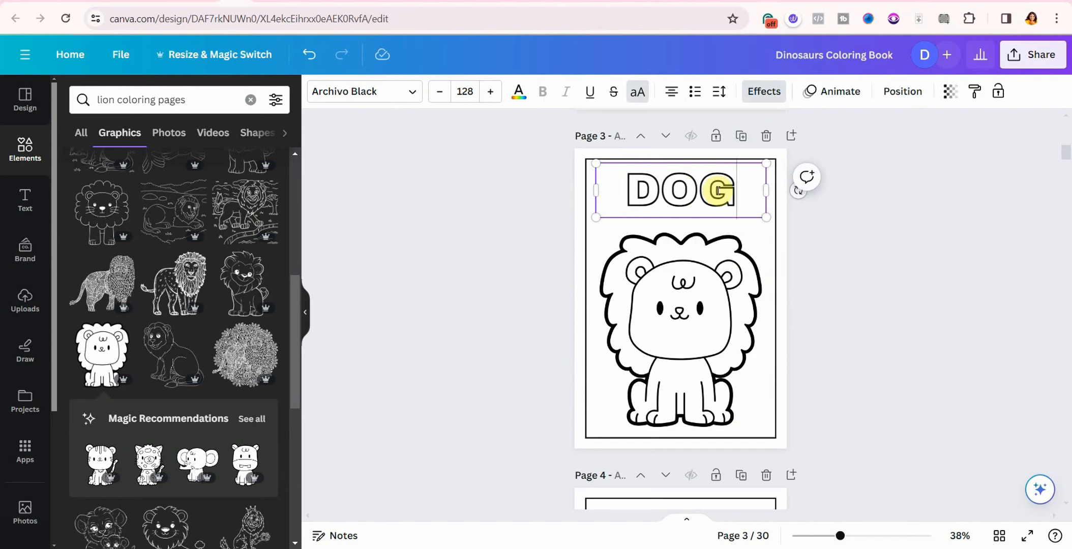
{"action": "left_click", "coordinate": [731, 277]}
{"action": "left_click", "coordinate": [679, 200]}
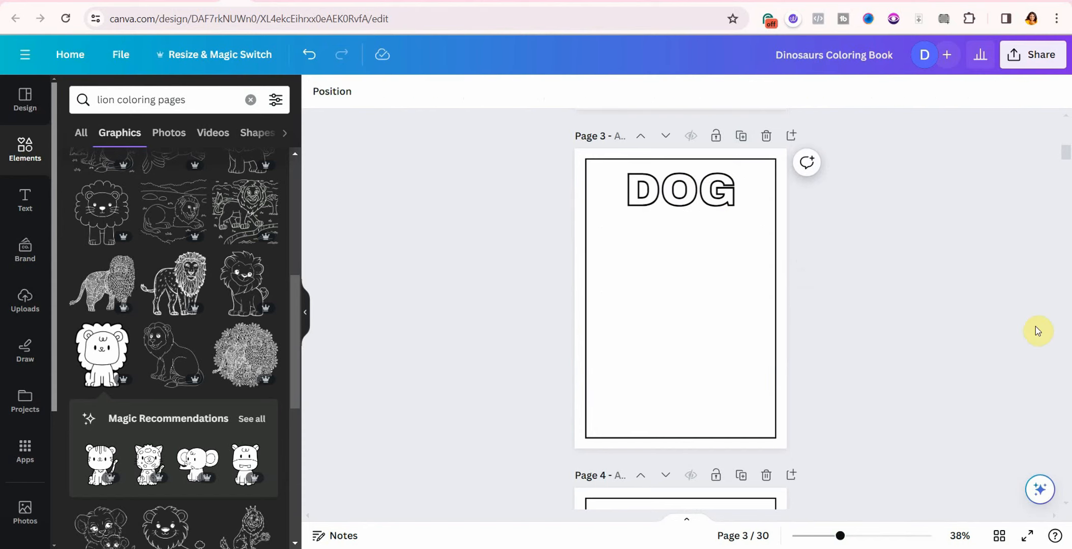
Step: Search 'dog coloring pages' and add a French bulldog, enlarged and centred under DOG
{"action": "left_click", "coordinate": [114, 103]}
{"action": "key", "text": "BackSpace"}
{"action": "key", "text": "BackSpace"}
{"action": "key", "text": "BackSpace"}
{"action": "key", "text": "BackSpace"}
{"action": "type", "text": "dog"}
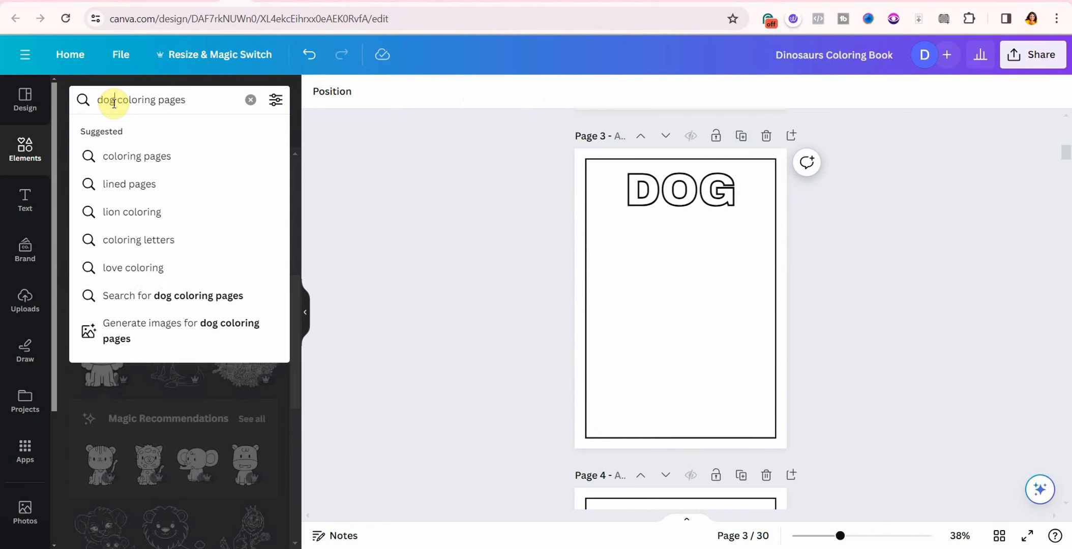
{"action": "key", "text": "Return"}
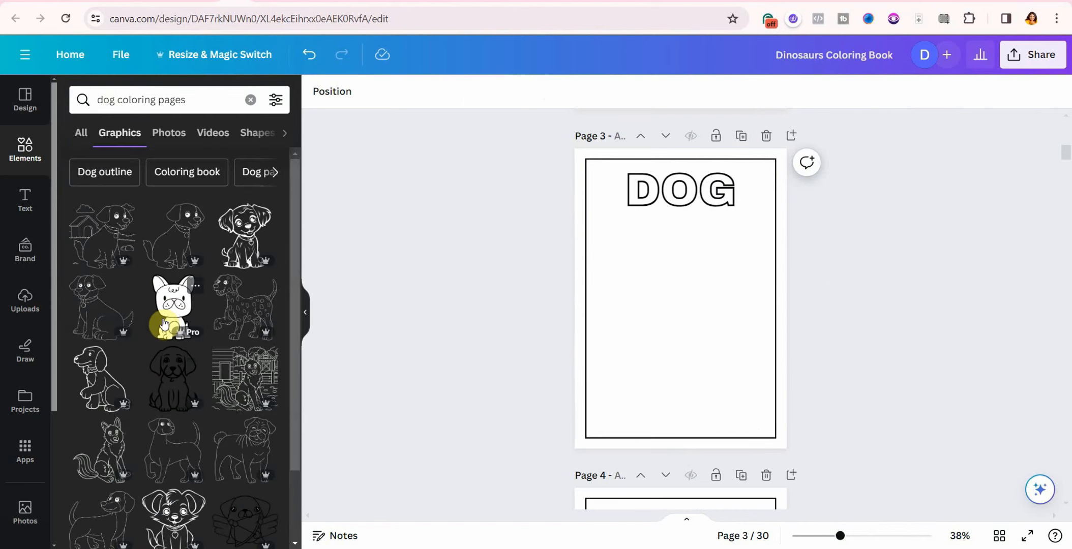
{"action": "left_click", "coordinate": [164, 323]}
{"action": "left_click_drag", "start_coordinate": [642, 362], "coordinate": [667, 350]}
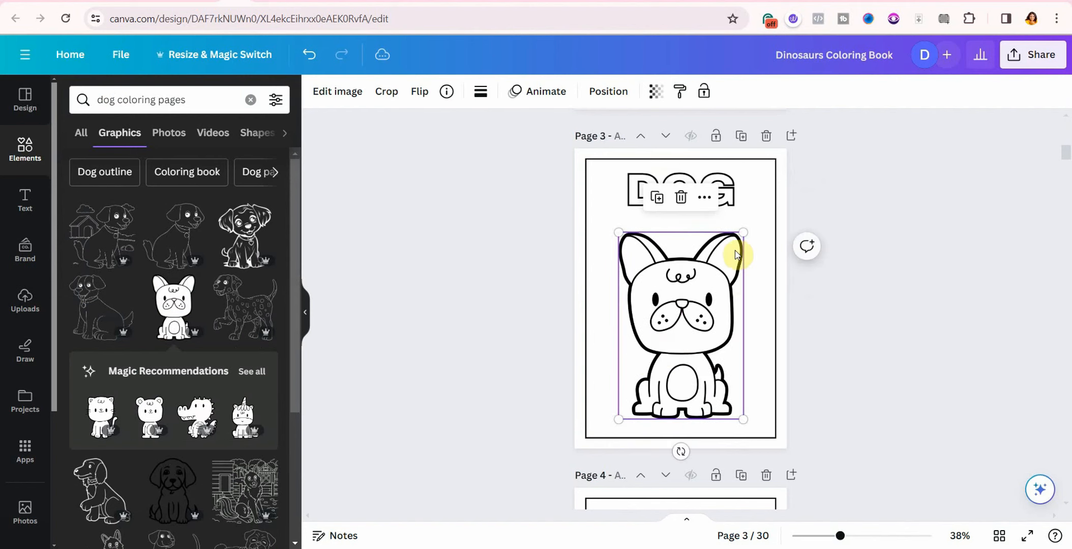
{"action": "left_click_drag", "start_coordinate": [743, 232], "coordinate": [756, 215]}
{"action": "mouse_move", "coordinate": [689, 304]}
{"action": "left_mouse_down"}
{"action": "mouse_move", "coordinate": [673, 320]}
{"action": "mouse_move", "coordinate": [674, 309]}
{"action": "left_mouse_up"}
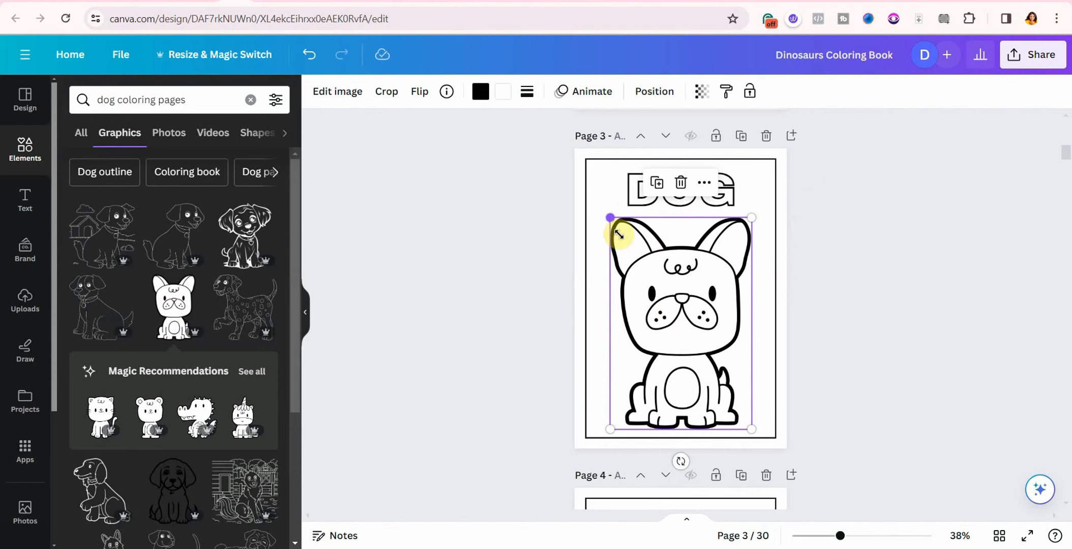
Step: Change the graphics search to 'antelop coloring pages'
{"action": "left_click", "coordinate": [842, 295]}
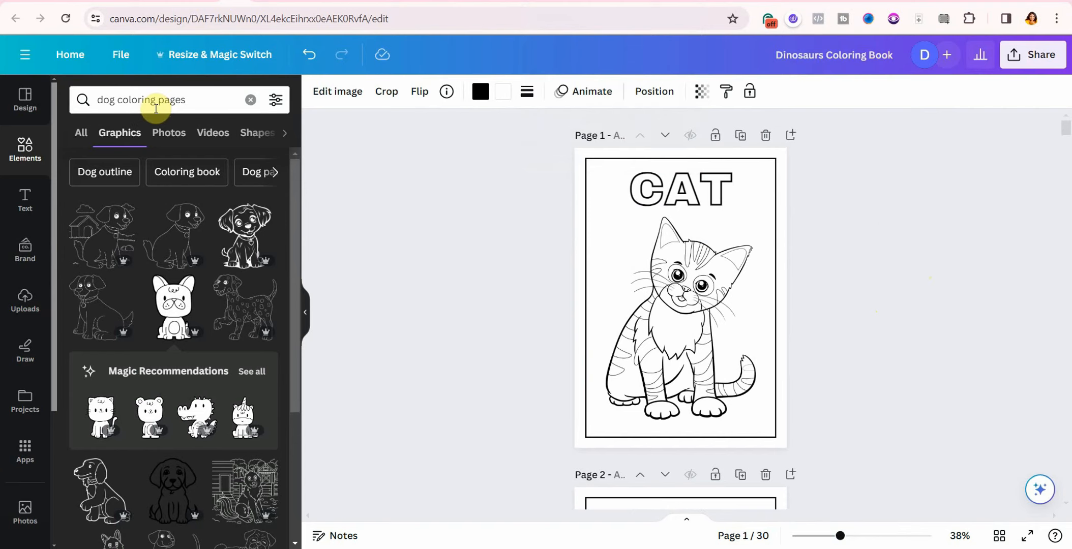
{"action": "left_click", "coordinate": [115, 100]}
{"action": "key", "text": "BackSpace"}
{"action": "key", "text": "BackSpace"}
{"action": "key", "text": "BackSpace"}
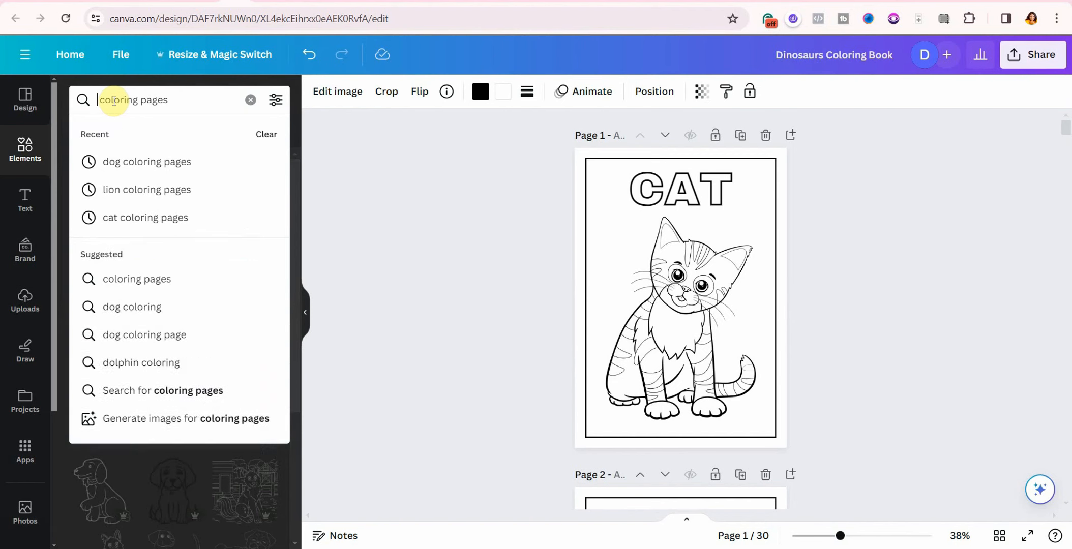
{"action": "type", "text": "antelop"}
{"action": "key", "text": "Return"}
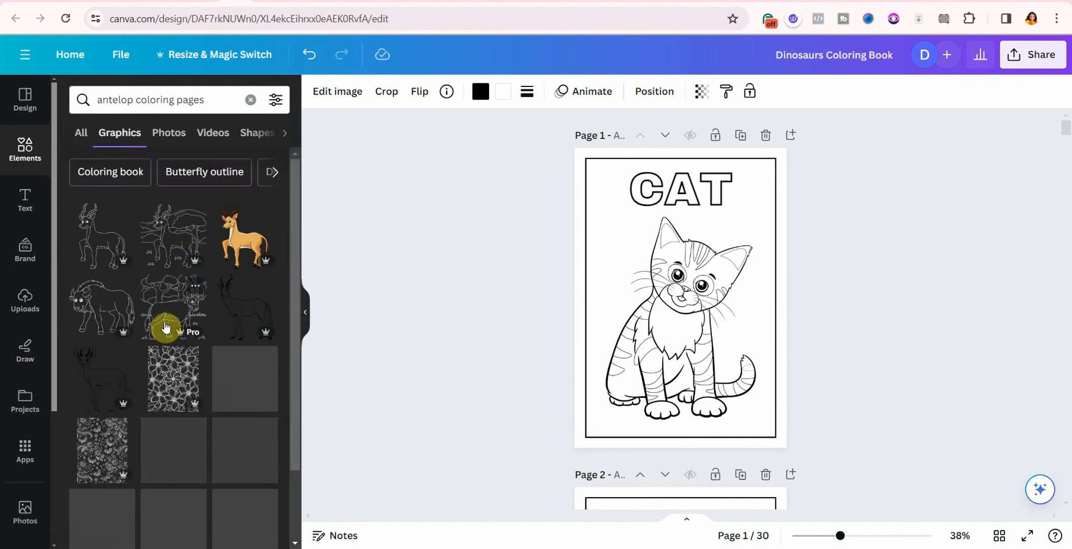
Step: Move the DOG page up twice, then move CAT back to page 1
{"action": "scroll", "coordinate": [765, 417], "scroll_direction": "down", "scroll_amount": 8}
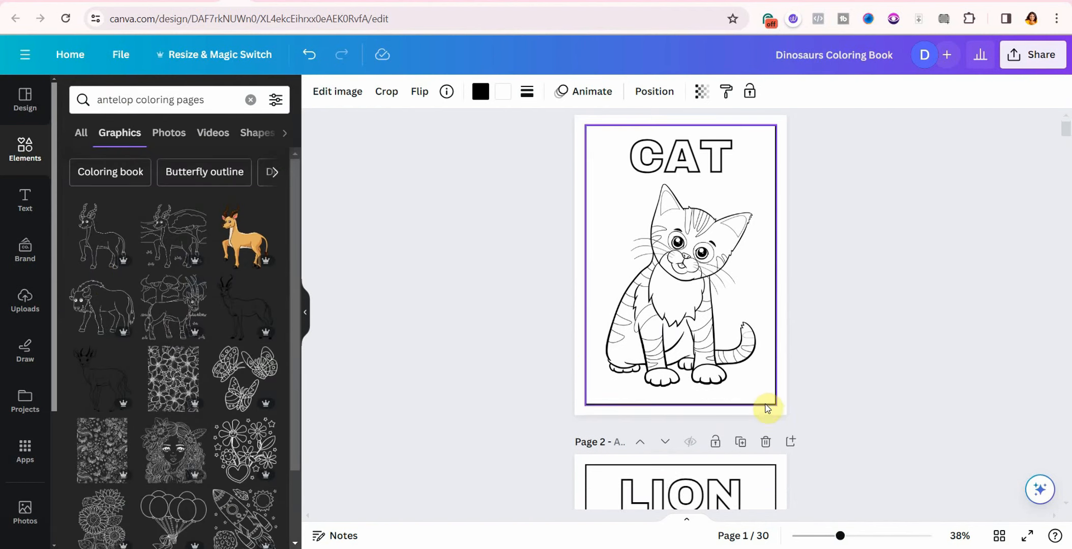
{"action": "scroll", "coordinate": [742, 423], "scroll_direction": "down", "scroll_amount": 4}
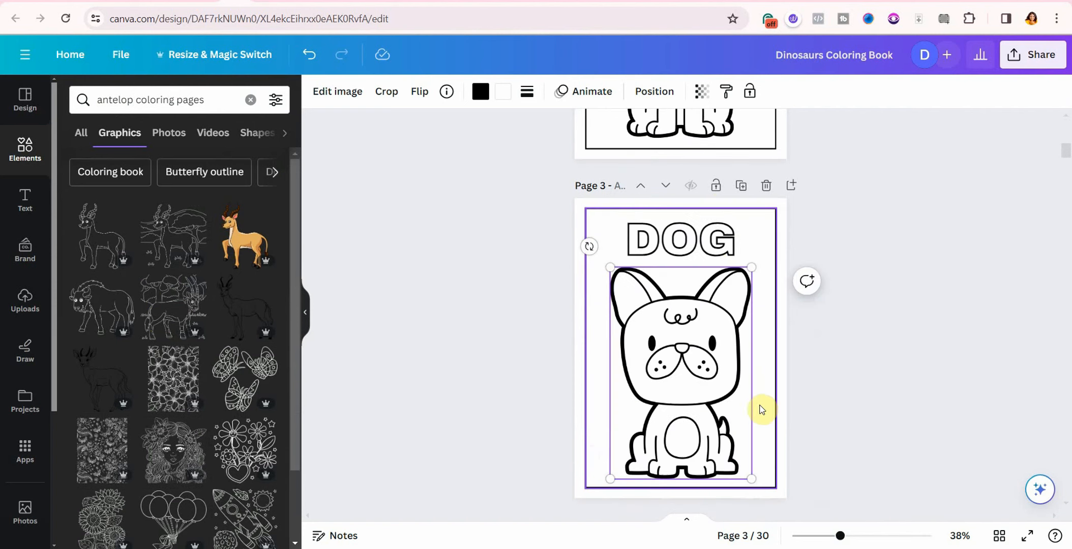
{"action": "left_click", "coordinate": [642, 186]}
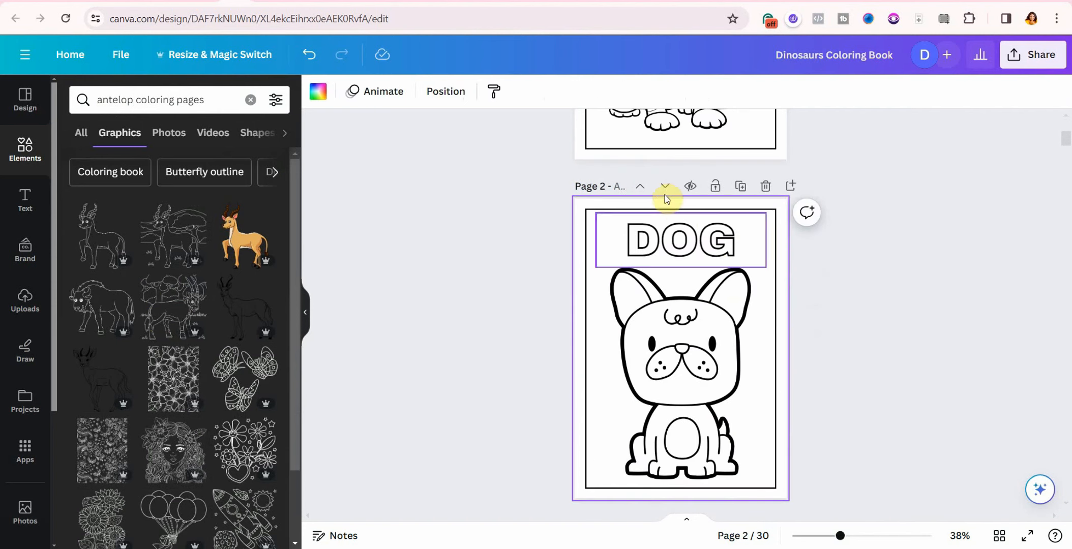
{"action": "left_click", "coordinate": [641, 188]}
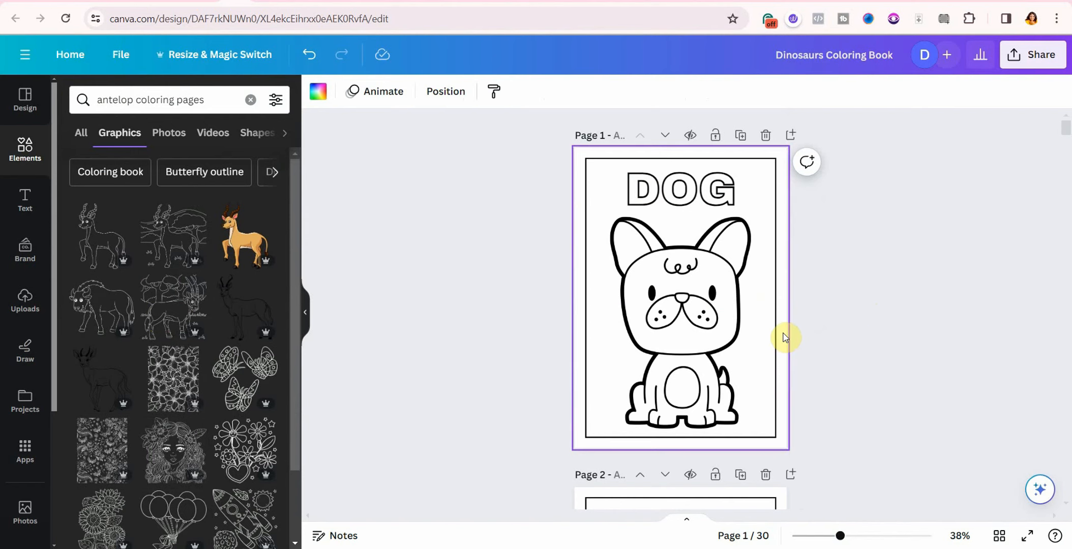
{"action": "scroll", "coordinate": [783, 351], "scroll_direction": "down", "scroll_amount": 4}
{"action": "left_click", "coordinate": [642, 266]}
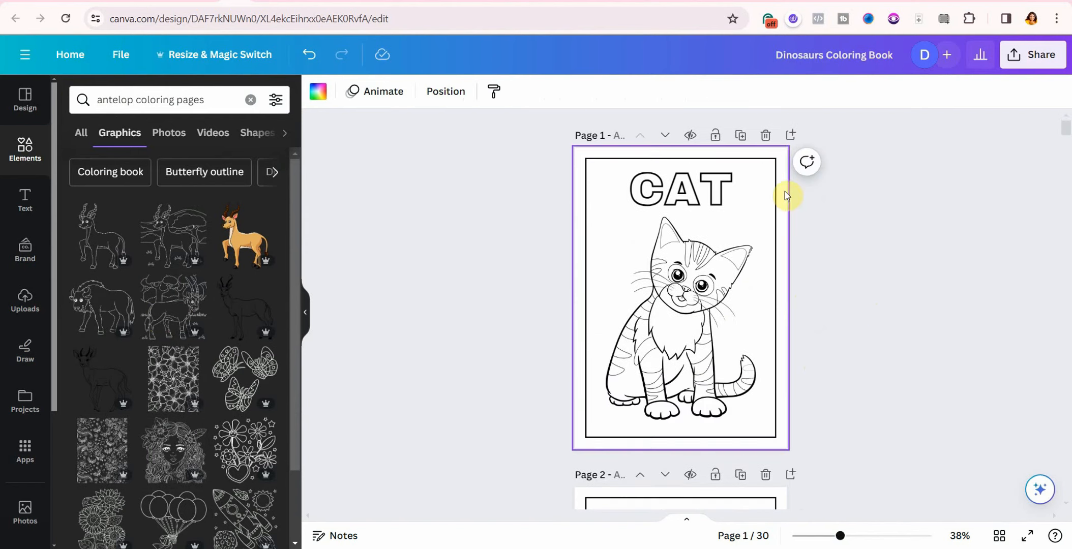
Step: Duplicate the CAT page and retitle the first page ANTELOP
{"action": "left_click", "coordinate": [740, 136]}
{"action": "scroll", "coordinate": [814, 249], "scroll_direction": "up", "scroll_amount": 6}
{"action": "left_click", "coordinate": [718, 197]}
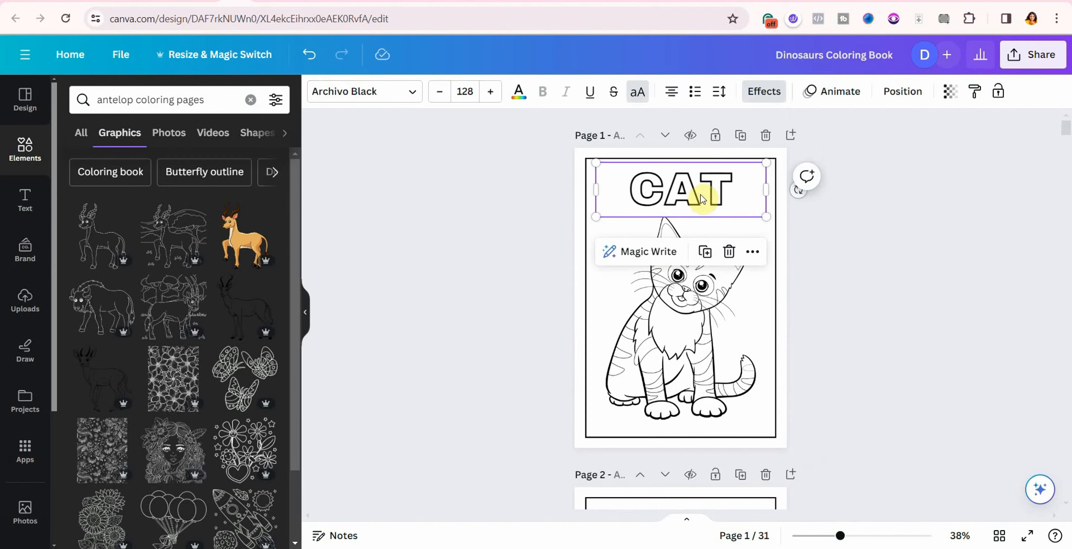
{"action": "left_click", "coordinate": [725, 201]}
{"action": "left_click_drag", "start_coordinate": [714, 199], "coordinate": [600, 194]}
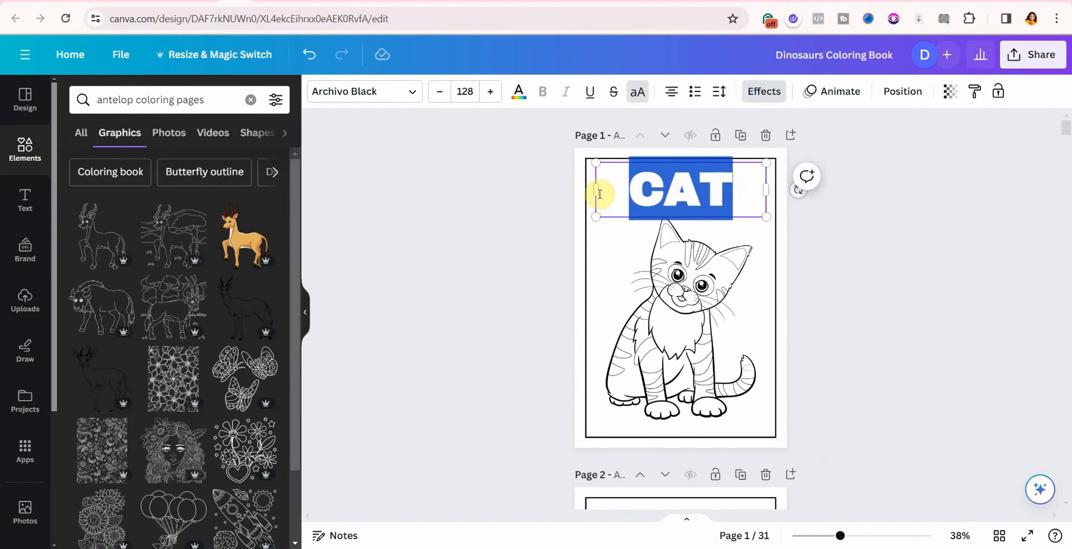
{"action": "type", "text": "ANTE"}
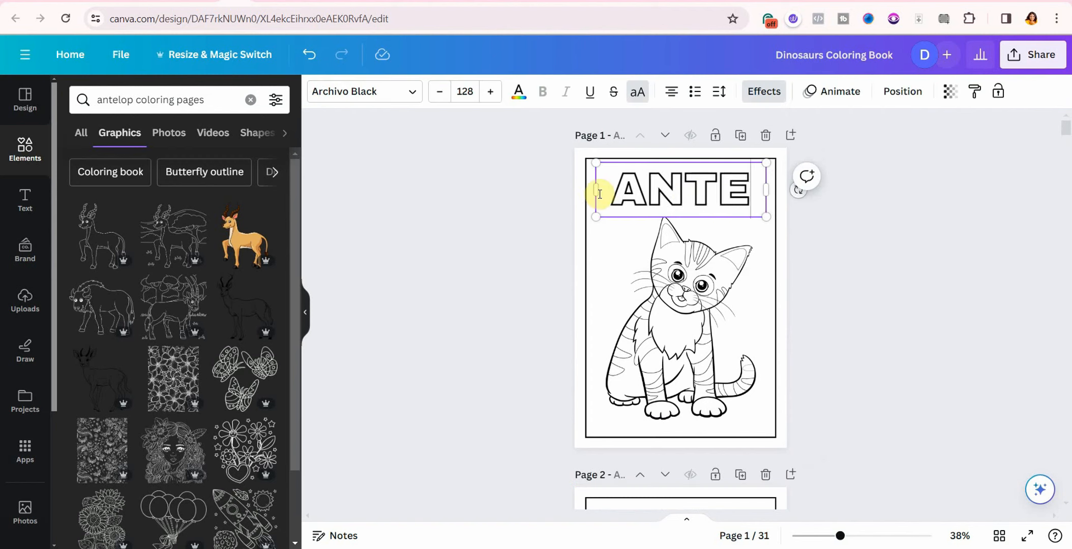
{"action": "type", "text": "LOP"}
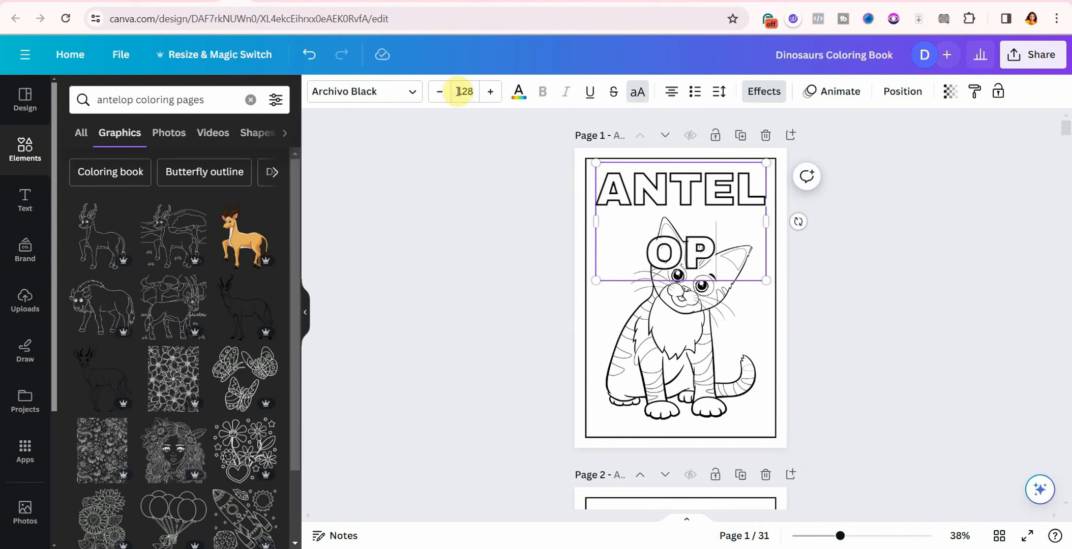
Step: Reduce the ANTELOP title to font size 88 so it fits on one line
{"action": "left_click", "coordinate": [441, 92]}
{"action": "left_click", "coordinate": [440, 92]}
{"action": "left_click", "coordinate": [440, 92]}
{"action": "left_click", "coordinate": [440, 93]}
{"action": "left_click", "coordinate": [441, 93]}
{"action": "left_click", "coordinate": [440, 92]}
{"action": "left_click", "coordinate": [440, 92]}
{"action": "left_click", "coordinate": [441, 92]}
{"action": "left_click", "coordinate": [440, 92]}
{"action": "left_click", "coordinate": [462, 92]}
{"action": "scroll", "coordinate": [534, 396], "scroll_direction": "down", "scroll_amount": 5}
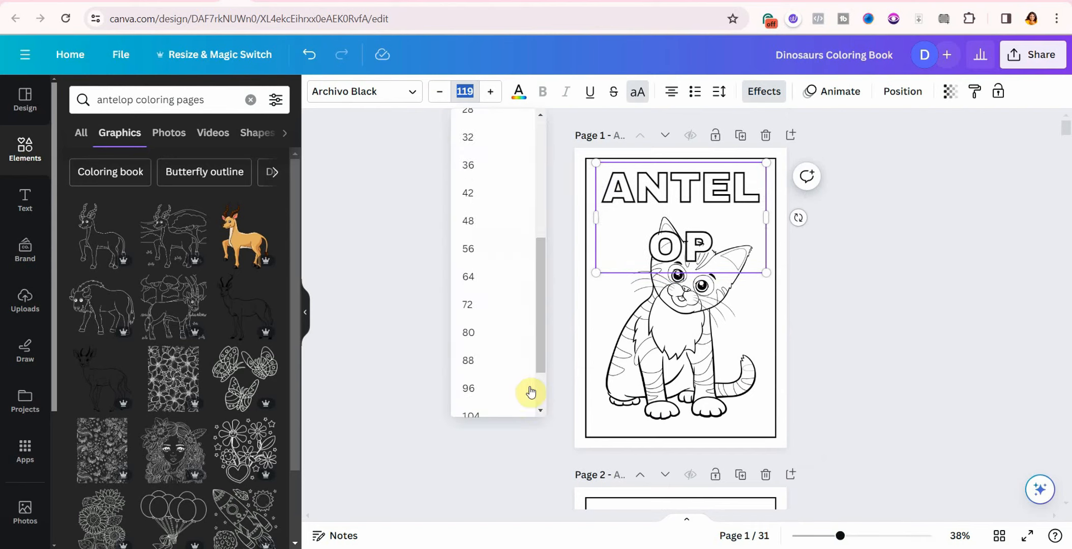
{"action": "left_click", "coordinate": [484, 362]}
{"action": "left_click", "coordinate": [790, 246]}
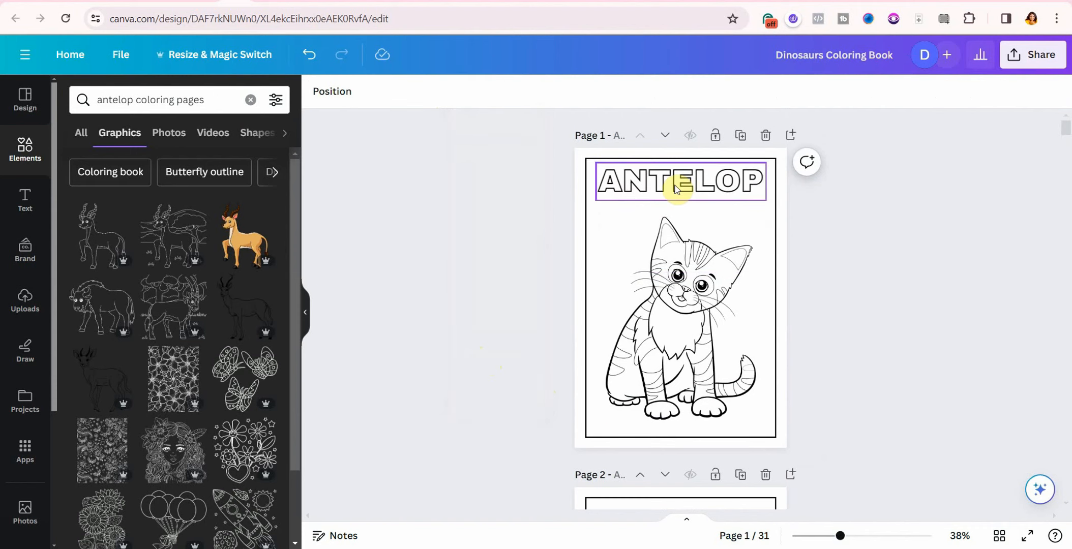
Step: Replace the cat drawing with an enlarged antelope line drawing below the title
{"action": "left_click", "coordinate": [613, 333]}
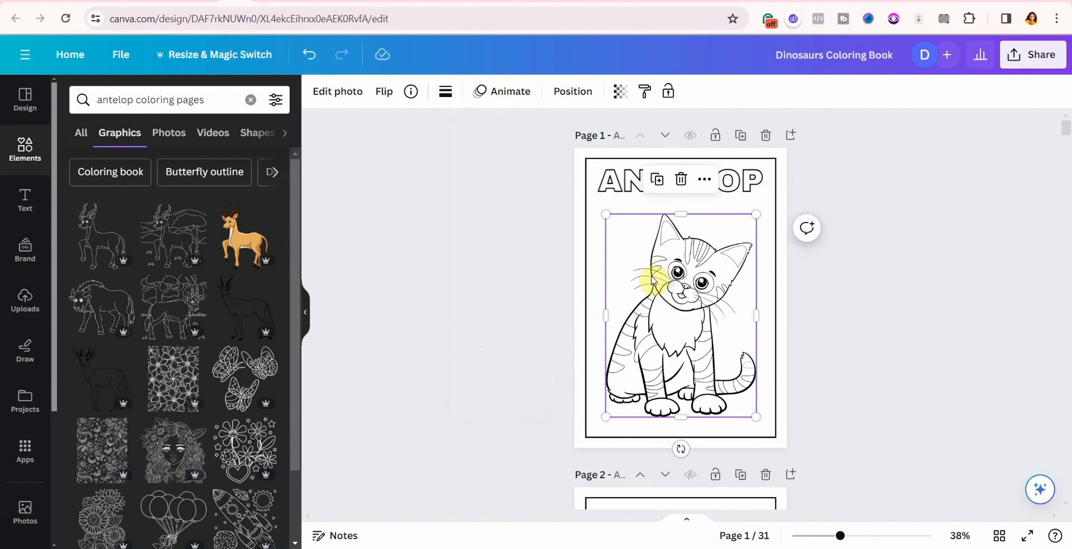
{"action": "left_click", "coordinate": [679, 181]}
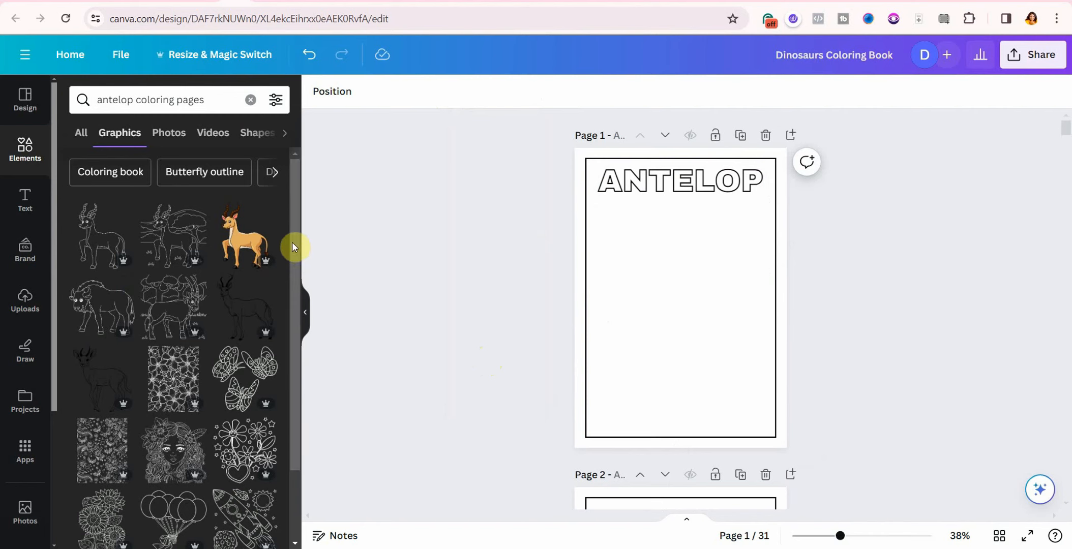
{"action": "left_click", "coordinate": [94, 239]}
{"action": "left_click_drag", "start_coordinate": [725, 359], "coordinate": [755, 399]}
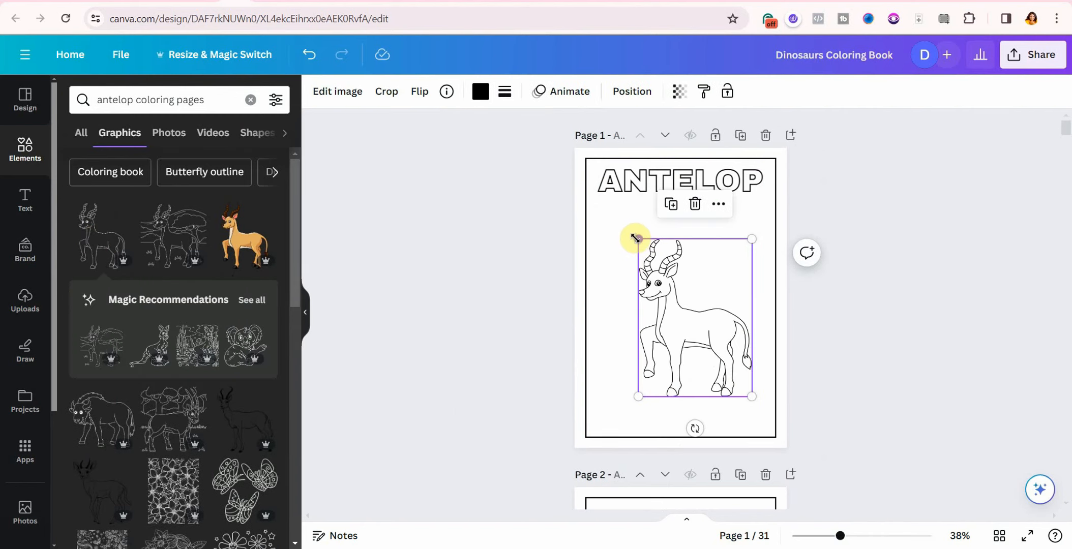
{"action": "left_click_drag", "start_coordinate": [634, 239], "coordinate": [609, 200]}
{"action": "left_click_drag", "start_coordinate": [669, 263], "coordinate": [667, 279]}
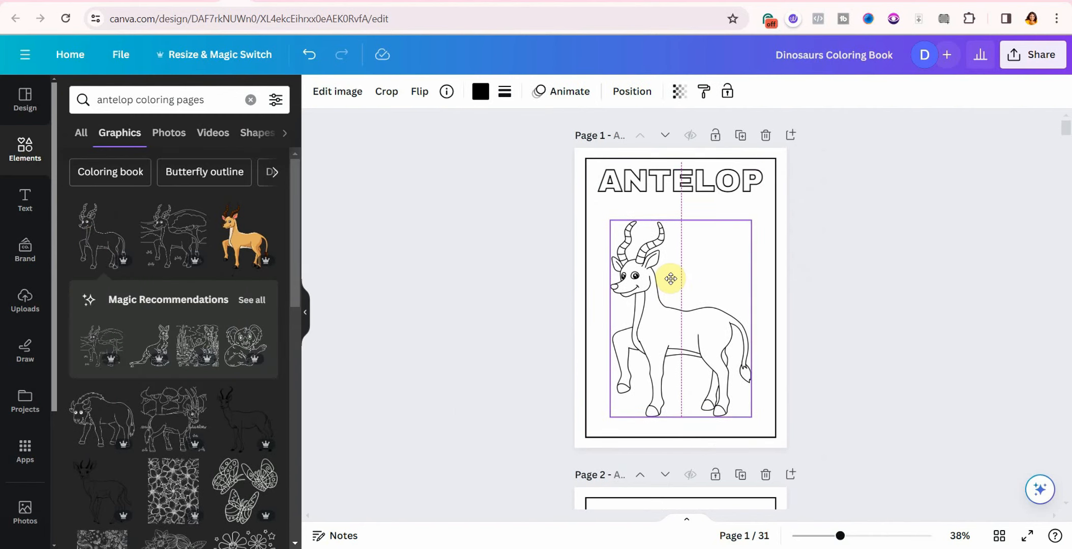
Step: Duplicate the ANTELOP page and select the title text on the copy
{"action": "left_click", "coordinate": [740, 134]}
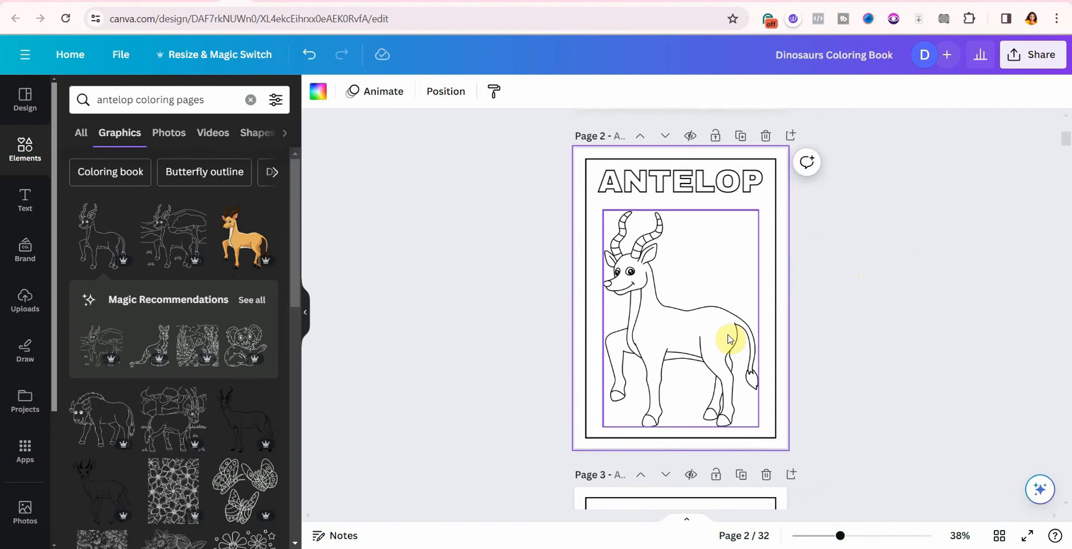
{"action": "left_click", "coordinate": [739, 188]}
{"action": "left_click_drag", "start_coordinate": [747, 185], "coordinate": [607, 195]}
Step: Retitle page 2 BAT and delete its antelope drawing
{"action": "type", "text": "BA"}
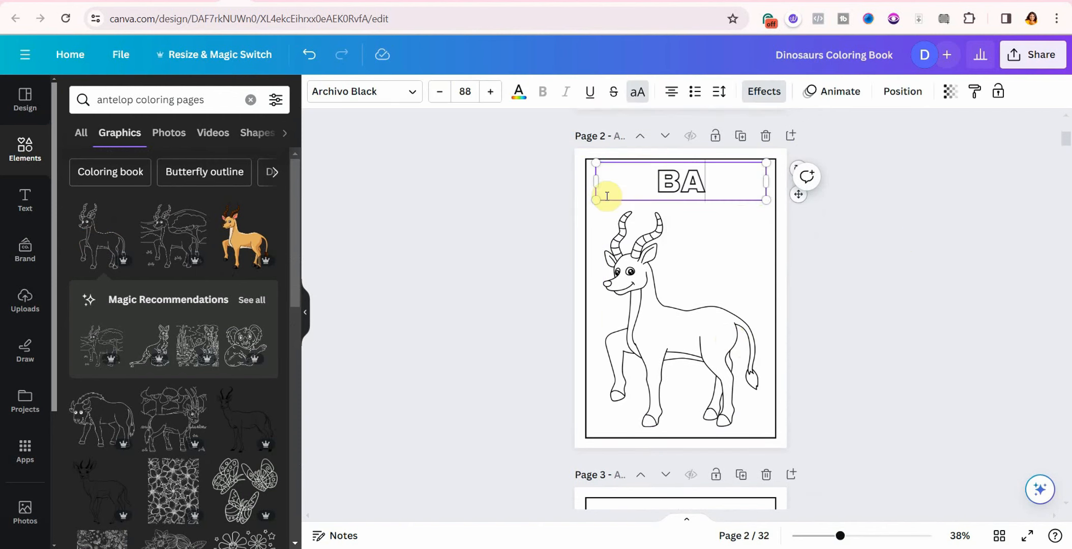
{"action": "type", "text": "T"}
{"action": "left_click", "coordinate": [659, 297]}
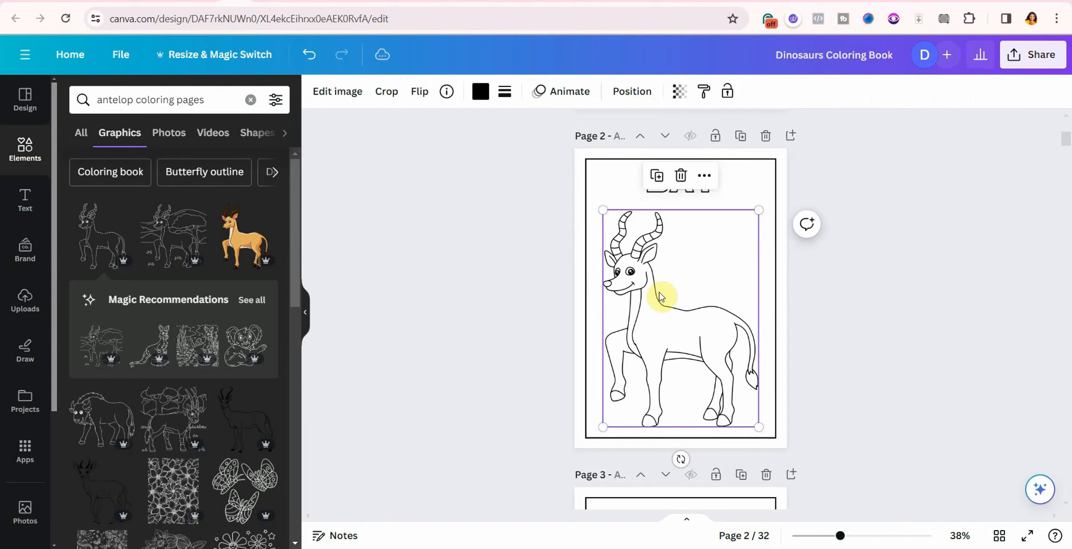
{"action": "left_click", "coordinate": [680, 175]}
Step: Set the BAT title to font size 120, then bump it up three steps
{"action": "left_click", "coordinate": [636, 195]}
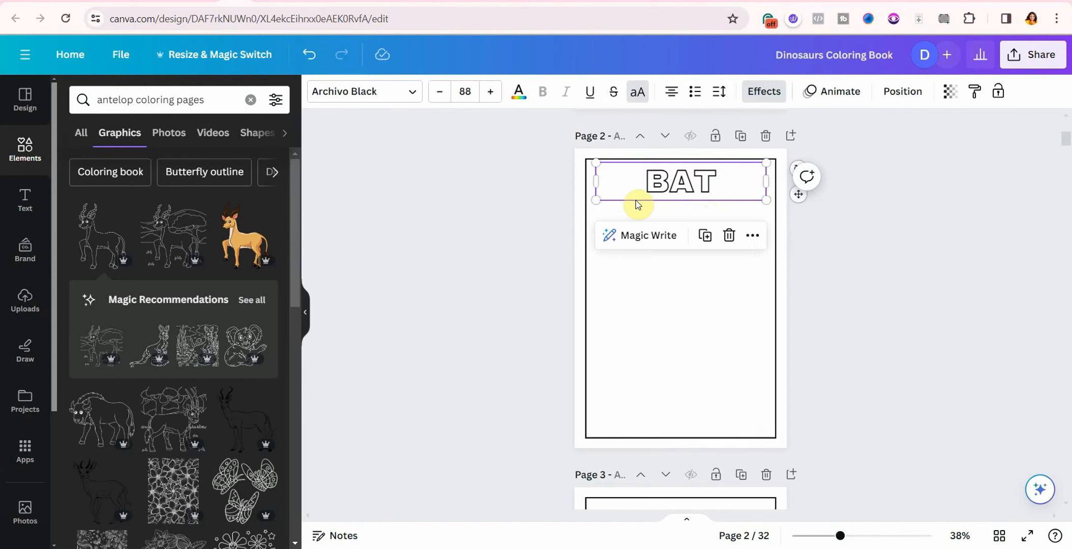
{"action": "scroll", "coordinate": [663, 354], "scroll_direction": "down", "scroll_amount": 1}
{"action": "scroll", "coordinate": [663, 354], "scroll_direction": "down", "scroll_amount": 1}
{"action": "scroll", "coordinate": [682, 356], "scroll_direction": "up", "scroll_amount": 4}
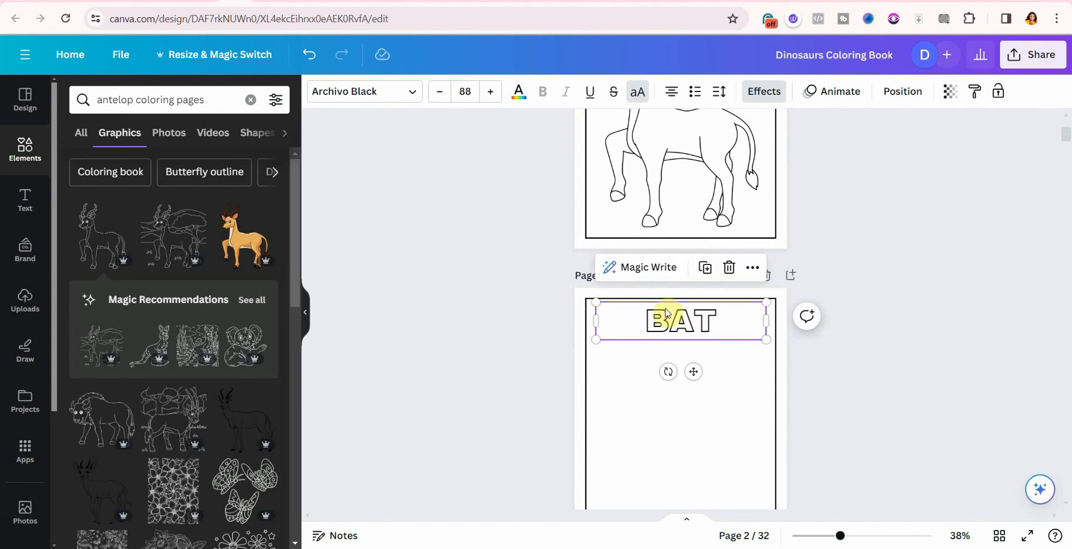
{"action": "left_click", "coordinate": [465, 91]}
{"action": "left_click", "coordinate": [531, 367]}
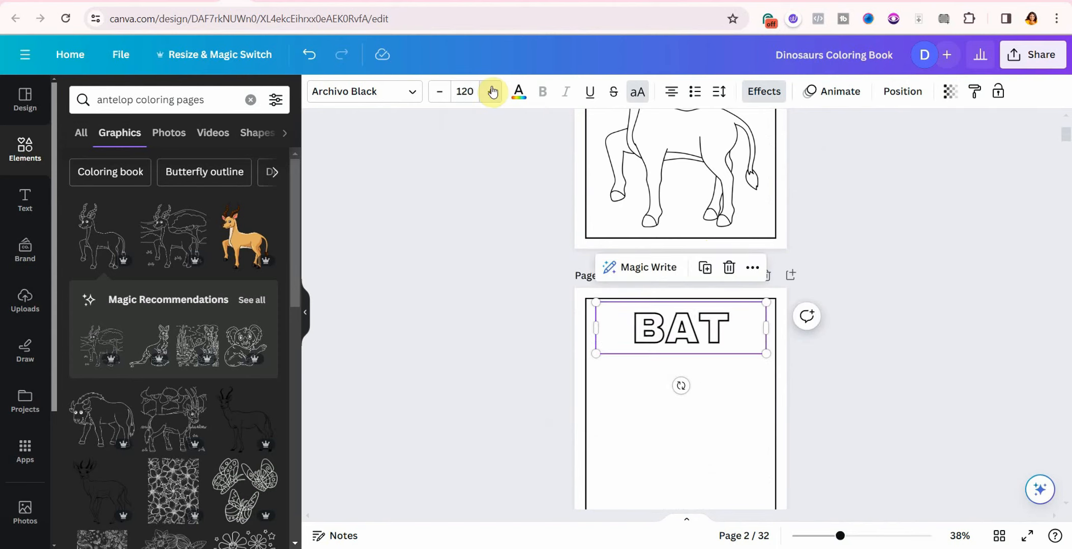
{"action": "left_click", "coordinate": [492, 91]}
{"action": "left_click", "coordinate": [492, 91]}
{"action": "left_click", "coordinate": [491, 92]}
{"action": "left_click", "coordinate": [491, 92]}
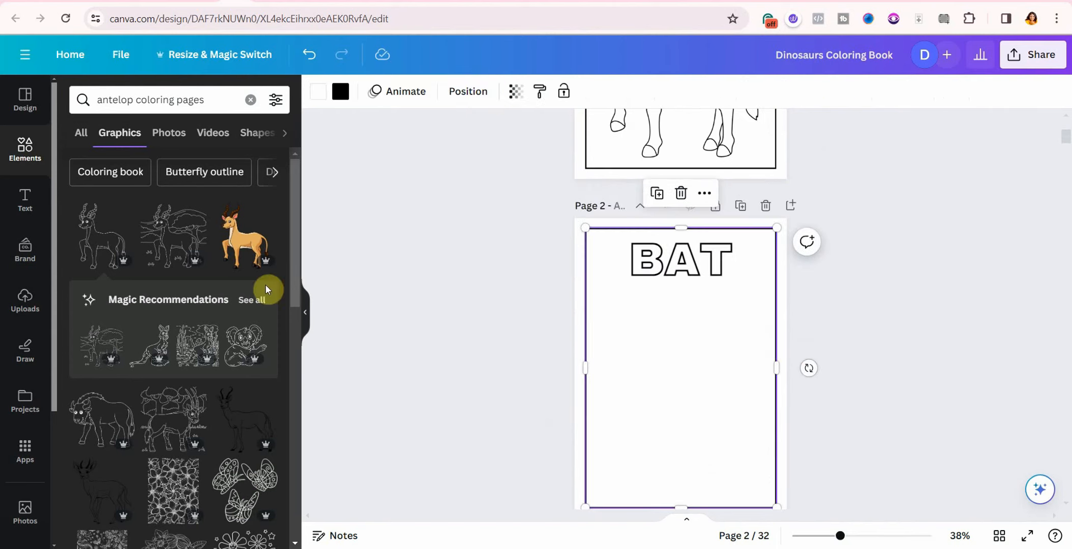
{"action": "key", "text": "Escape"}
Step: Search the graphics for bat drawings and add the big-eared bat to page 2, replacing the first one
{"action": "double_click", "coordinate": [133, 100]}
{"action": "type", "text": "BA"}
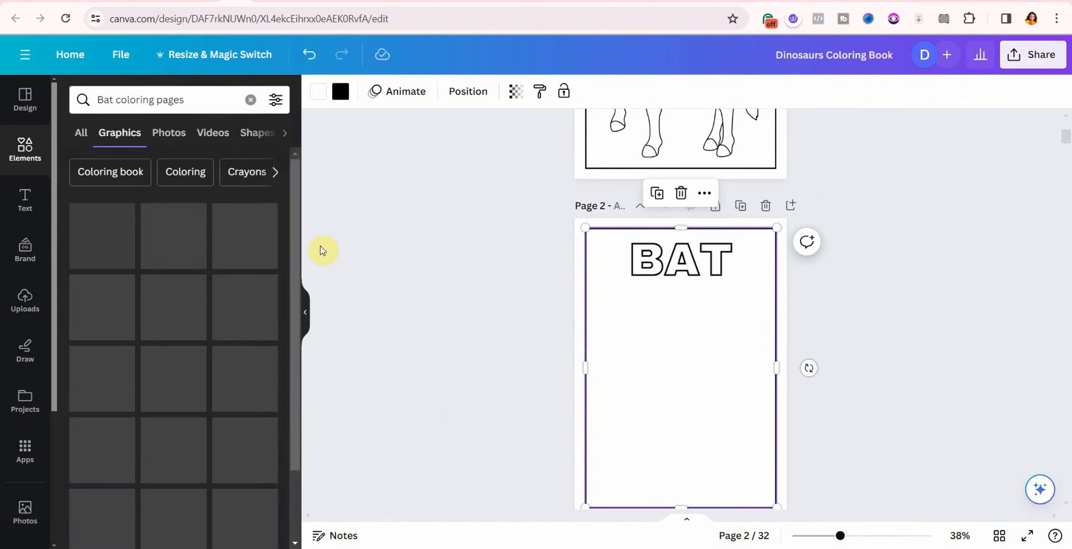
{"action": "left_click", "coordinate": [100, 246]}
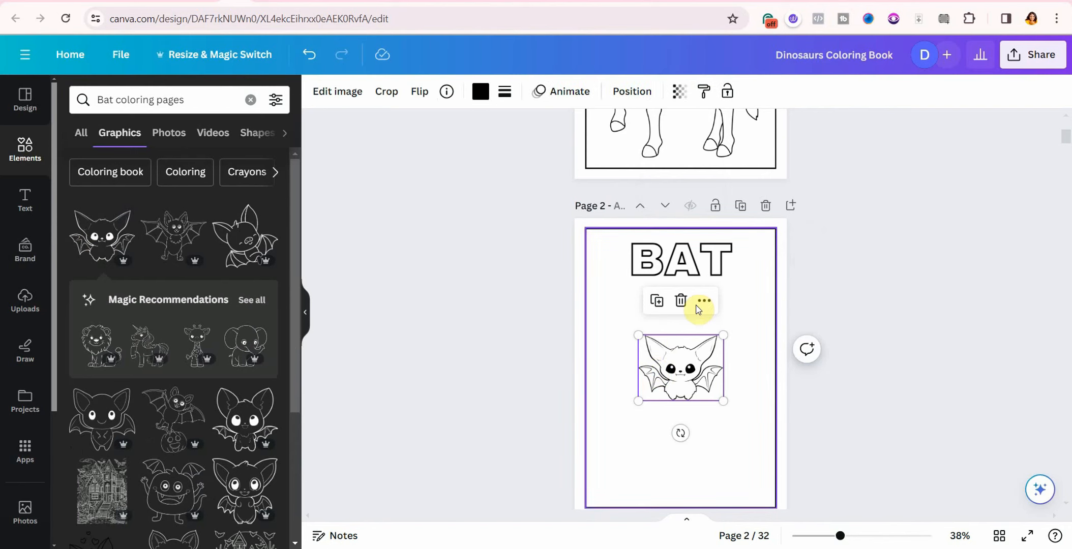
{"action": "left_click", "coordinate": [681, 300]}
{"action": "left_click", "coordinate": [243, 420]}
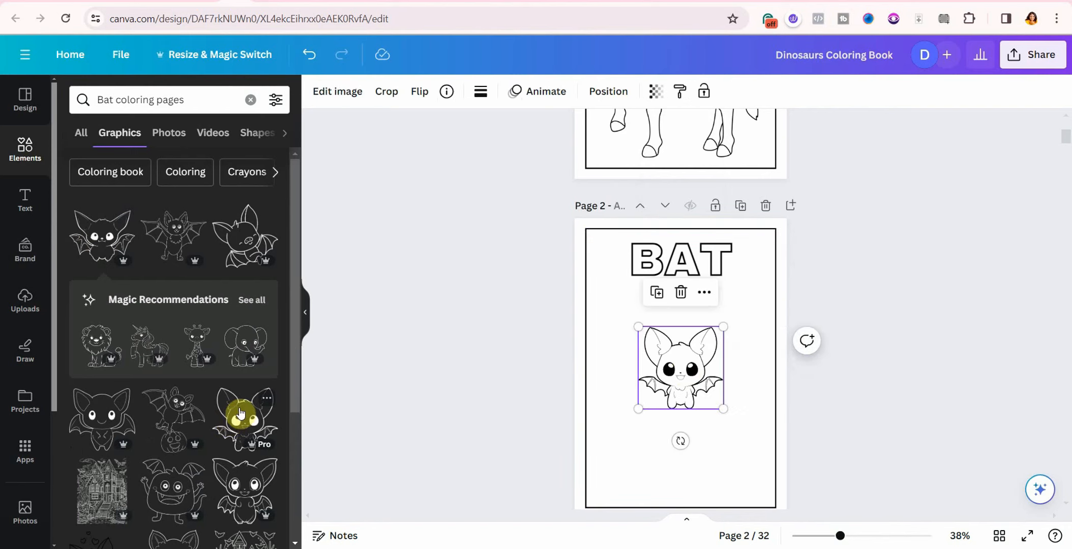
Step: Enlarge the big-eared bat and centre it horizontally beneath the BAT title
{"action": "left_click_drag", "start_coordinate": [638, 327], "coordinate": [569, 259]}
{"action": "left_click_drag", "start_coordinate": [724, 411], "coordinate": [758, 439]}
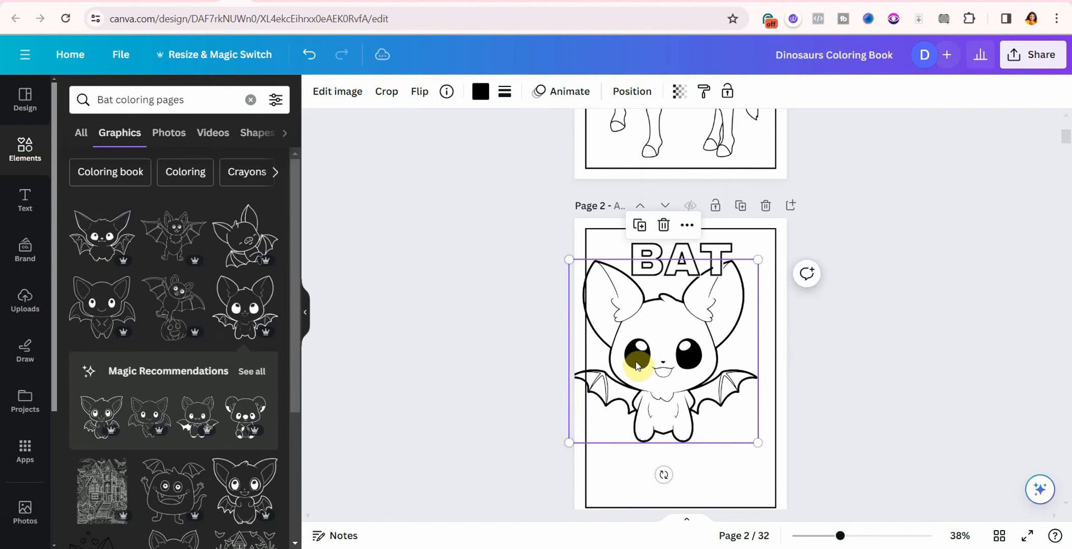
{"action": "left_click_drag", "start_coordinate": [638, 354], "coordinate": [654, 396]}
{"action": "left_click_drag", "start_coordinate": [774, 482], "coordinate": [767, 469]}
{"action": "mouse_move", "coordinate": [691, 383]}
{"action": "left_mouse_down"}
{"action": "mouse_move", "coordinate": [694, 372]}
{"action": "mouse_move", "coordinate": [694, 385]}
{"action": "left_mouse_up"}
{"action": "scroll", "coordinate": [890, 297], "scroll_direction": "up", "scroll_amount": 2}
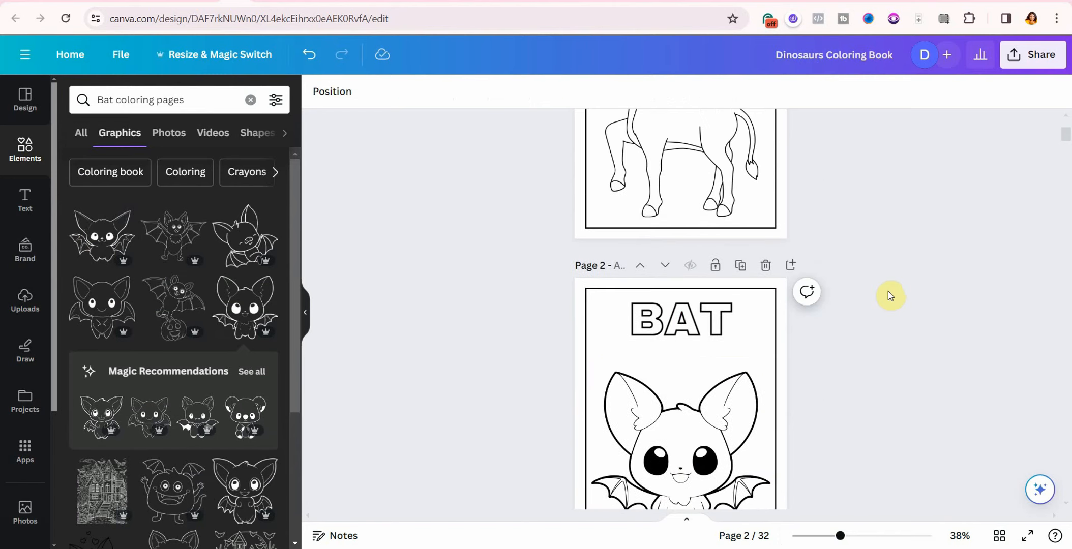
{"action": "scroll", "coordinate": [889, 296], "scroll_direction": "up", "scroll_amount": 4}
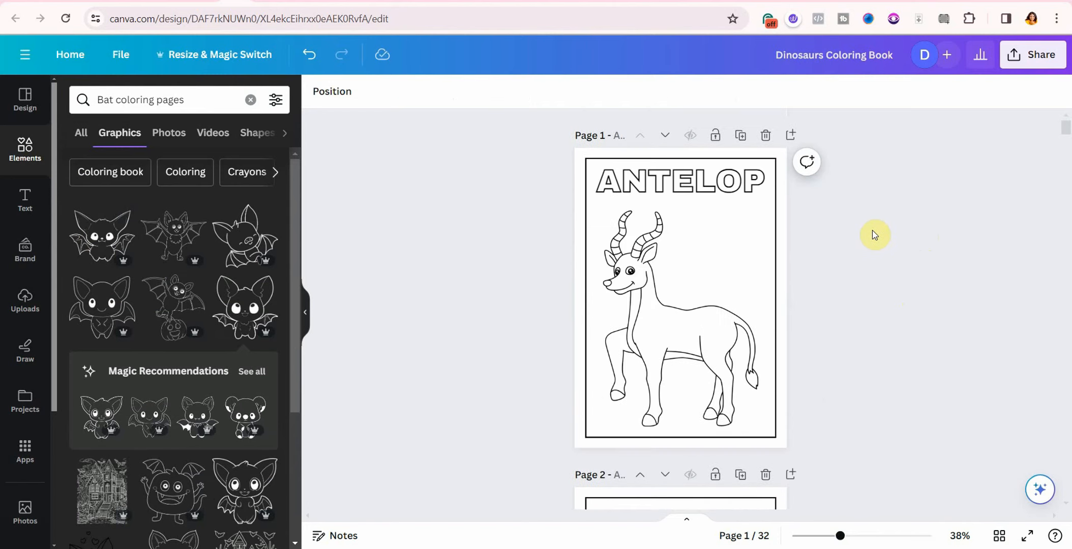
{"action": "scroll", "coordinate": [912, 249], "scroll_direction": "down", "scroll_amount": 5}
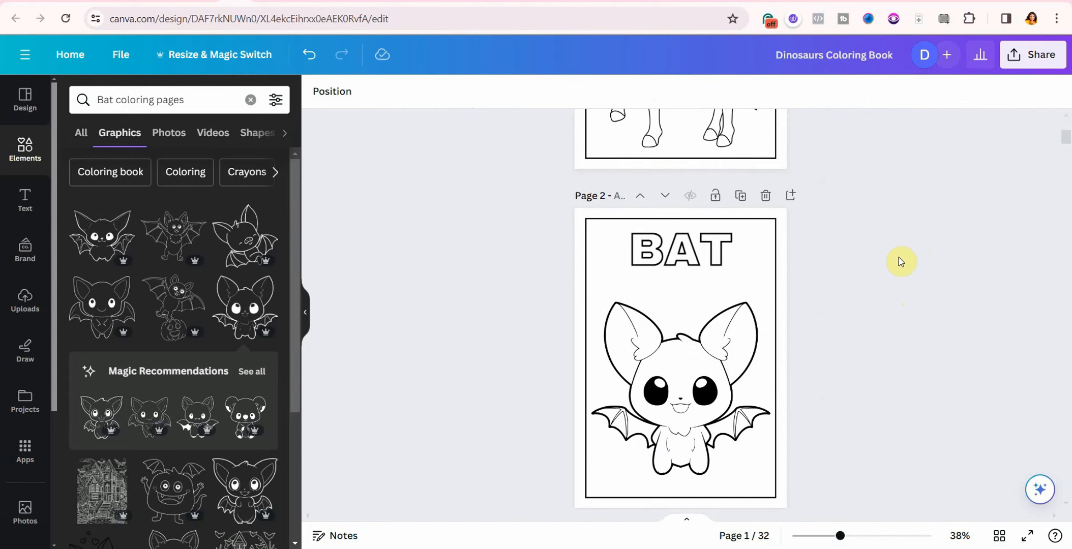
{"action": "scroll", "coordinate": [835, 299], "scroll_direction": "down", "scroll_amount": 5}
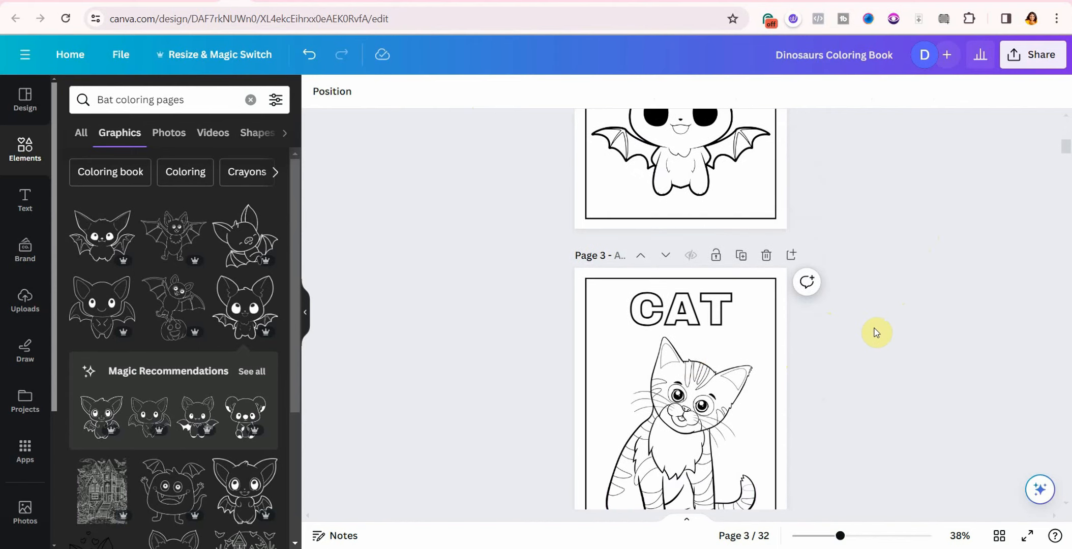
{"action": "scroll", "coordinate": [875, 333], "scroll_direction": "down", "scroll_amount": 6}
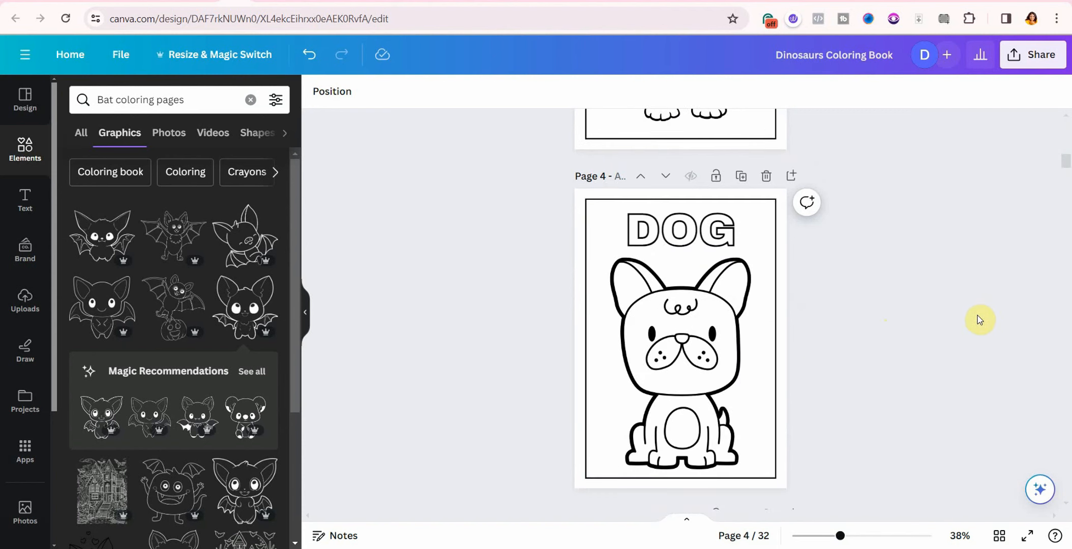
{"action": "scroll", "coordinate": [951, 342], "scroll_direction": "up", "scroll_amount": 15}
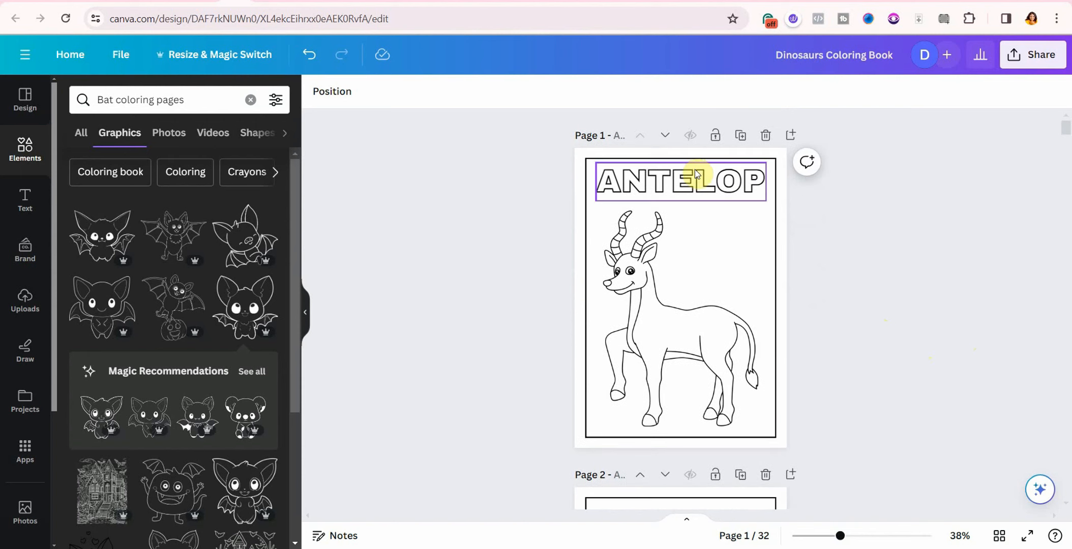
Step: Shorten the ANTELOP title on page 1 to the letter A at font size 144
{"action": "left_click", "coordinate": [712, 176]}
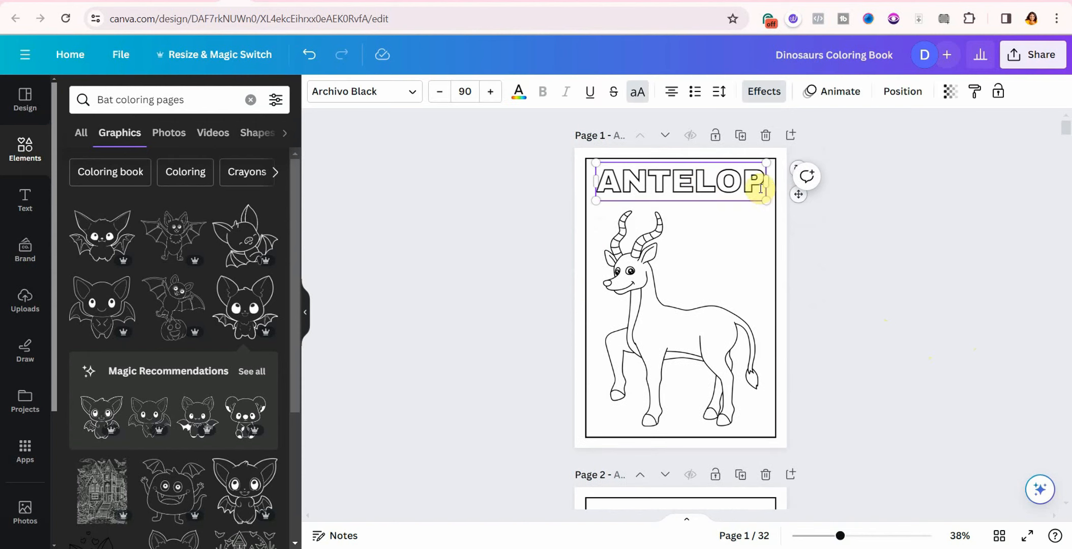
{"action": "double_click", "coordinate": [642, 185]}
{"action": "type", "text": "A"}
{"action": "key", "text": "Escape"}
{"action": "left_click", "coordinate": [473, 102]}
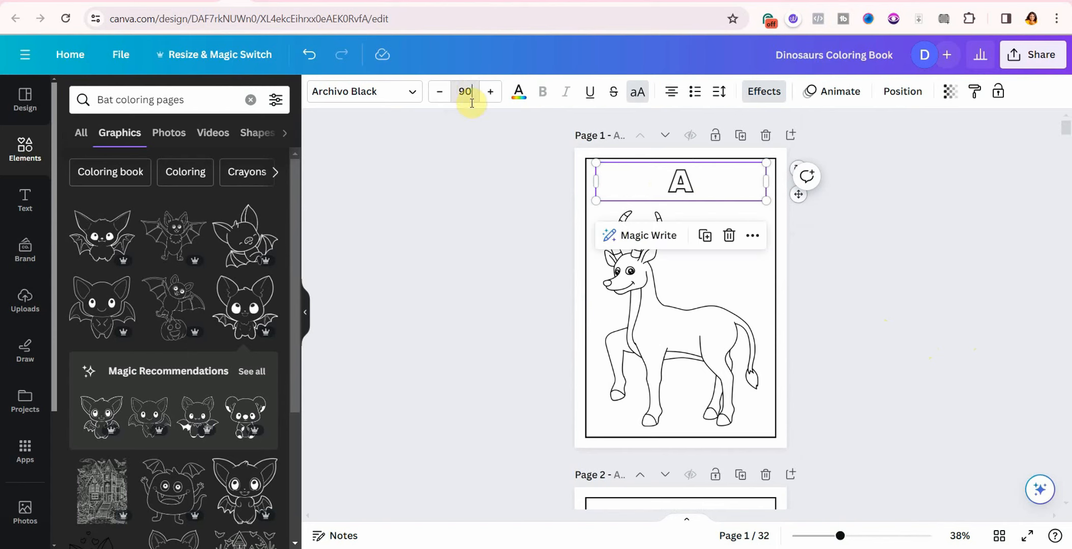
{"action": "key", "text": "BackSpace"}
{"action": "type", "text": "6"}
{"action": "key", "text": "Return"}
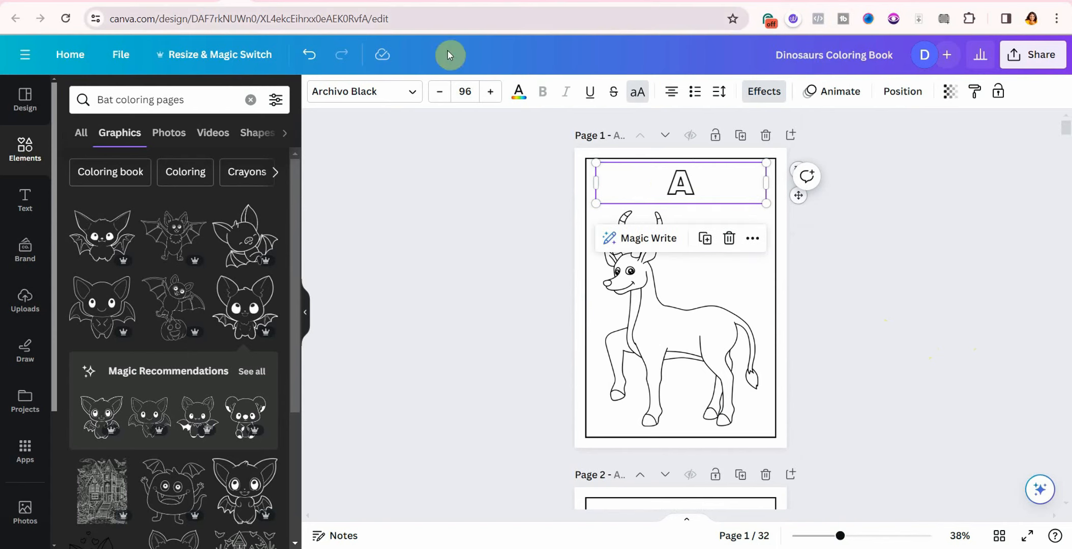
{"action": "left_click", "coordinate": [466, 91]}
{"action": "left_click", "coordinate": [470, 398]}
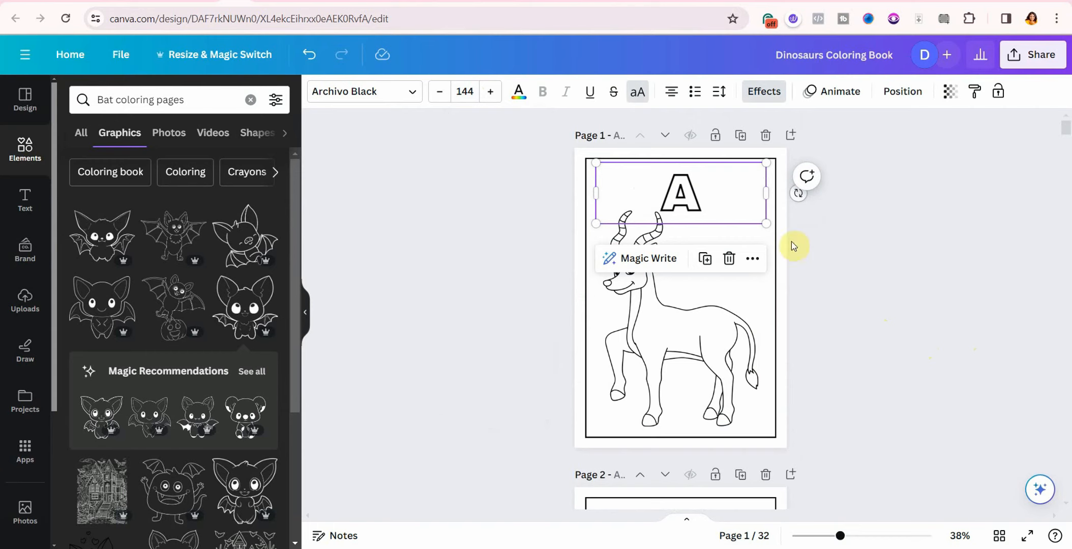
Step: Right-align the A and narrow its text box to the page's top right
{"action": "left_click", "coordinate": [672, 91]}
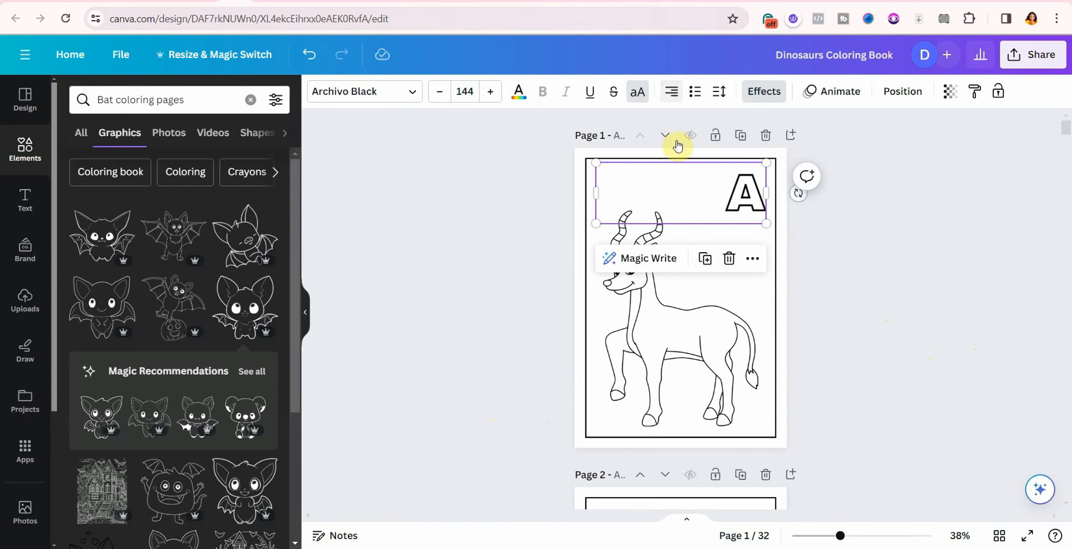
{"action": "left_click_drag", "start_coordinate": [766, 196], "coordinate": [686, 191]}
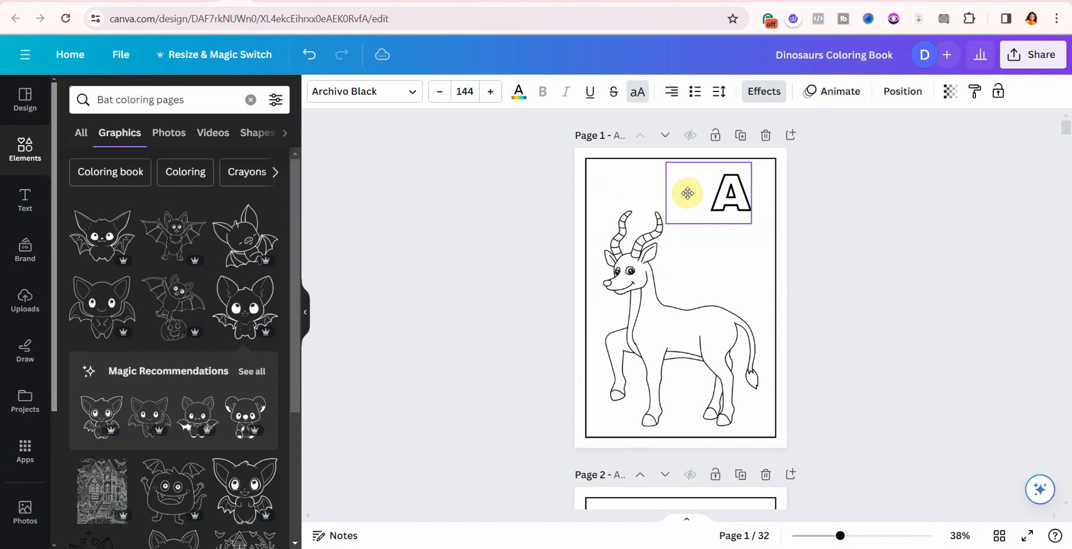
{"action": "left_click", "coordinate": [879, 220]}
Step: Shorten the BAT title to B at size 144 and narrow its text box
{"action": "scroll", "coordinate": [887, 222], "scroll_direction": "down", "scroll_amount": 5}
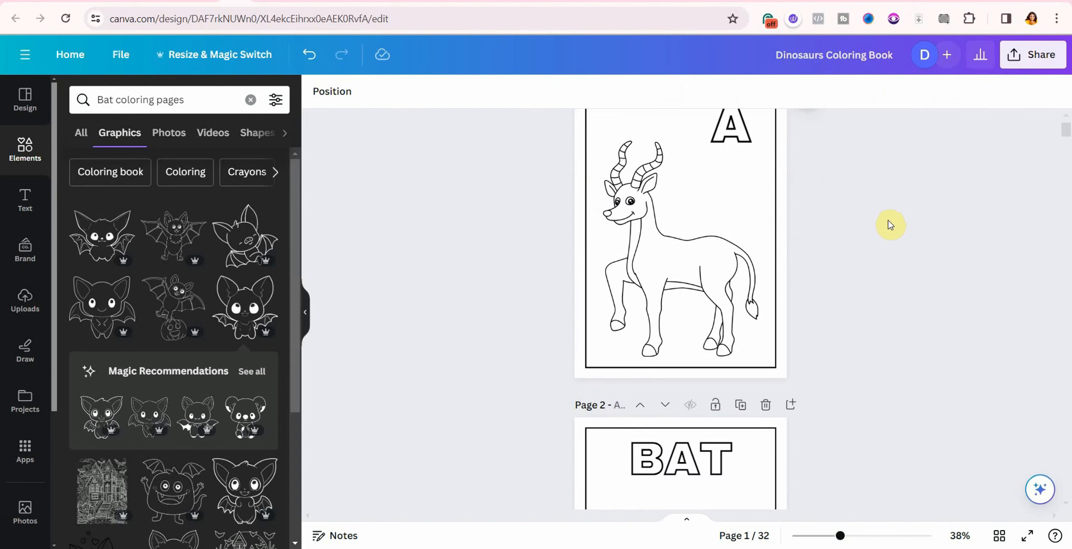
{"action": "left_click", "coordinate": [685, 330]}
{"action": "left_click_drag", "start_coordinate": [734, 330], "coordinate": [664, 326]}
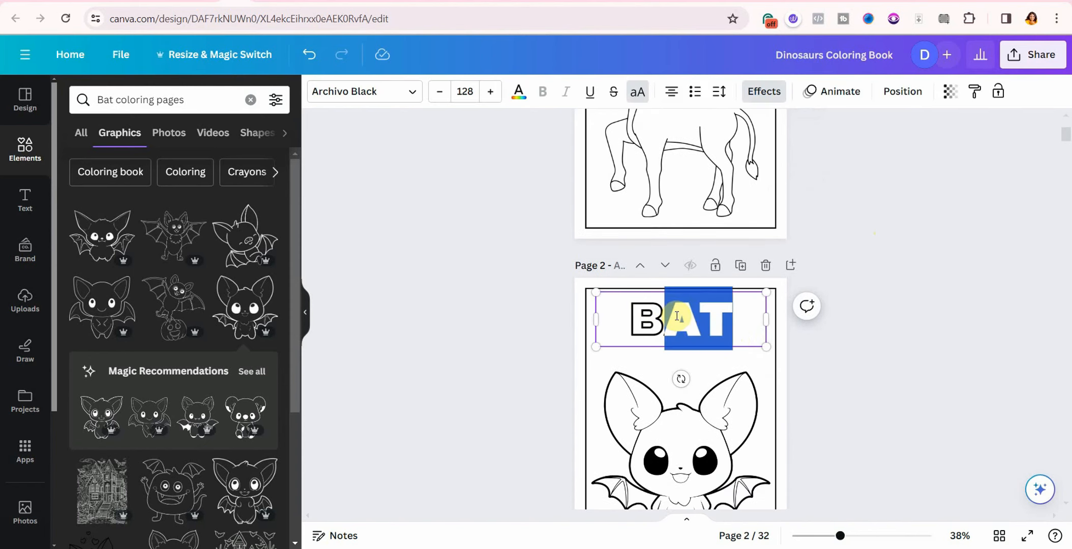
{"action": "key", "text": "BackSpace"}
{"action": "left_click", "coordinate": [464, 91]}
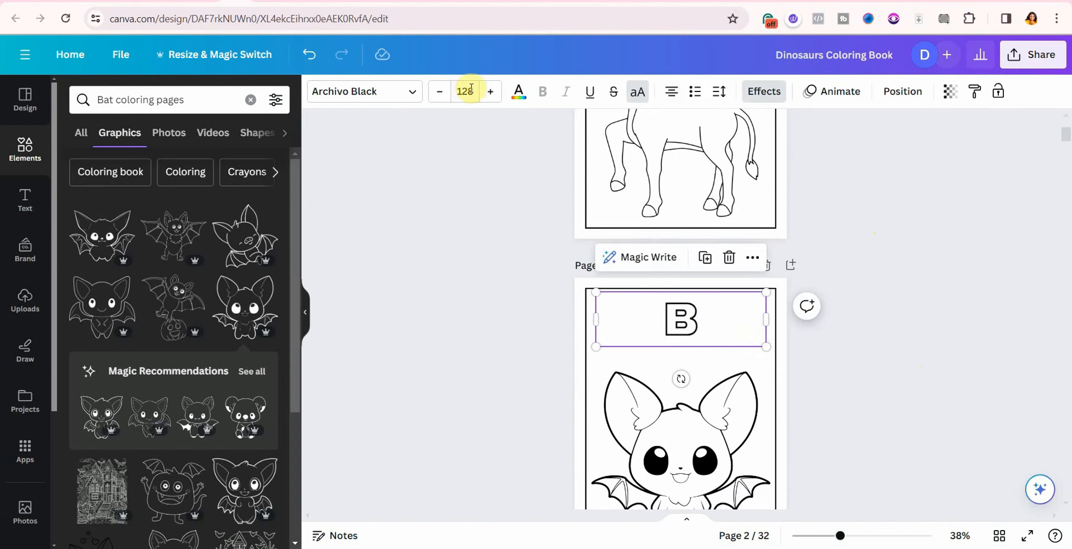
{"action": "scroll", "coordinate": [539, 406], "scroll_direction": "down", "scroll_amount": 5}
{"action": "scroll", "coordinate": [540, 406], "scroll_direction": "down", "scroll_amount": 2}
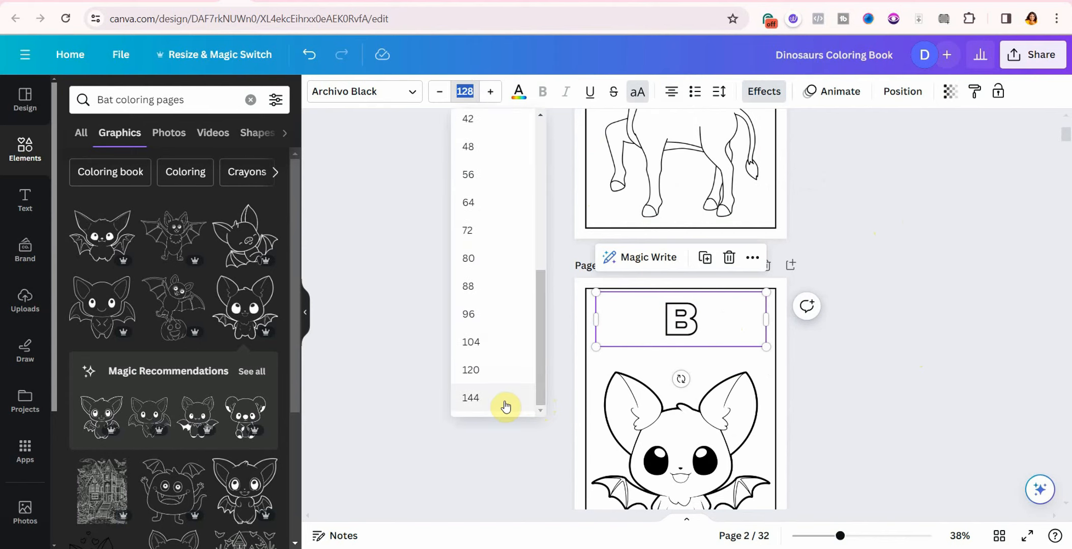
{"action": "left_click", "coordinate": [503, 405]}
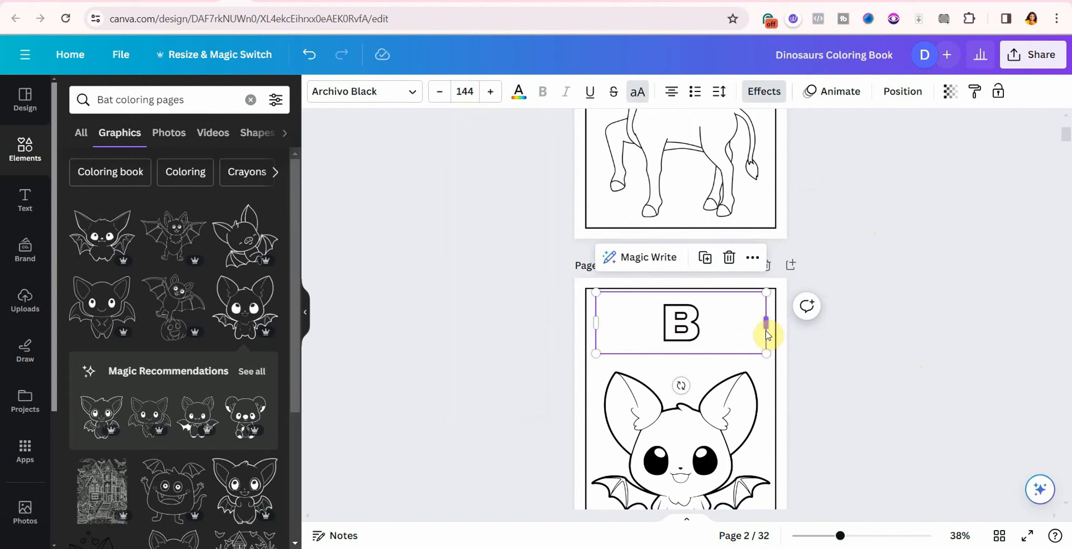
{"action": "left_click_drag", "start_coordinate": [766, 330], "coordinate": [677, 318]}
Step: Shorten the CAT title to C at font size 144
{"action": "scroll", "coordinate": [712, 316], "scroll_direction": "down", "scroll_amount": 5}
{"action": "left_click", "coordinate": [739, 313]}
{"action": "left_click", "coordinate": [739, 310]}
{"action": "key", "text": "BackSpace"}
{"action": "key", "text": "BackSpace"}
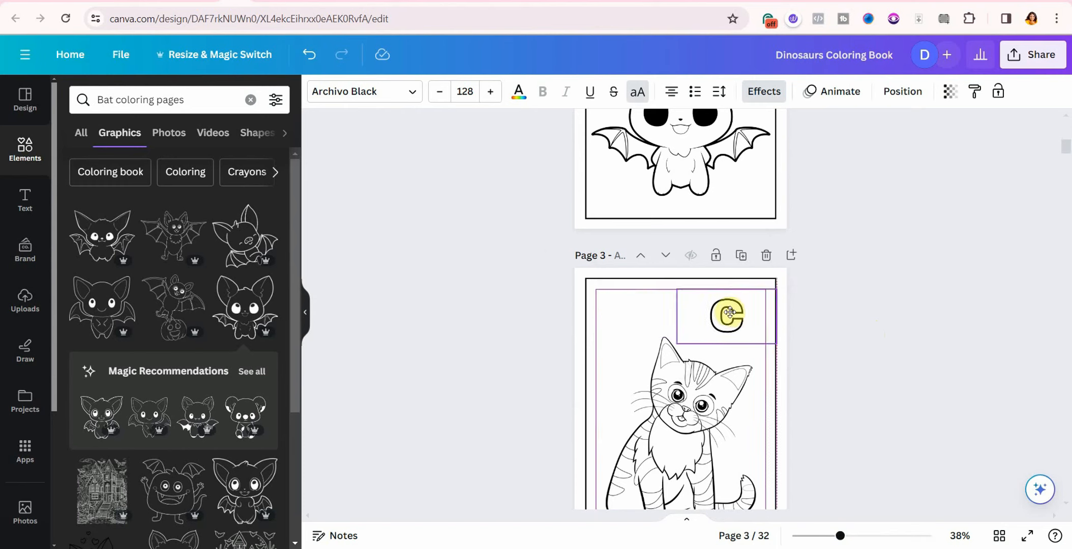
{"action": "left_click", "coordinate": [463, 91]}
{"action": "scroll", "coordinate": [538, 355], "scroll_direction": "down", "scroll_amount": 5}
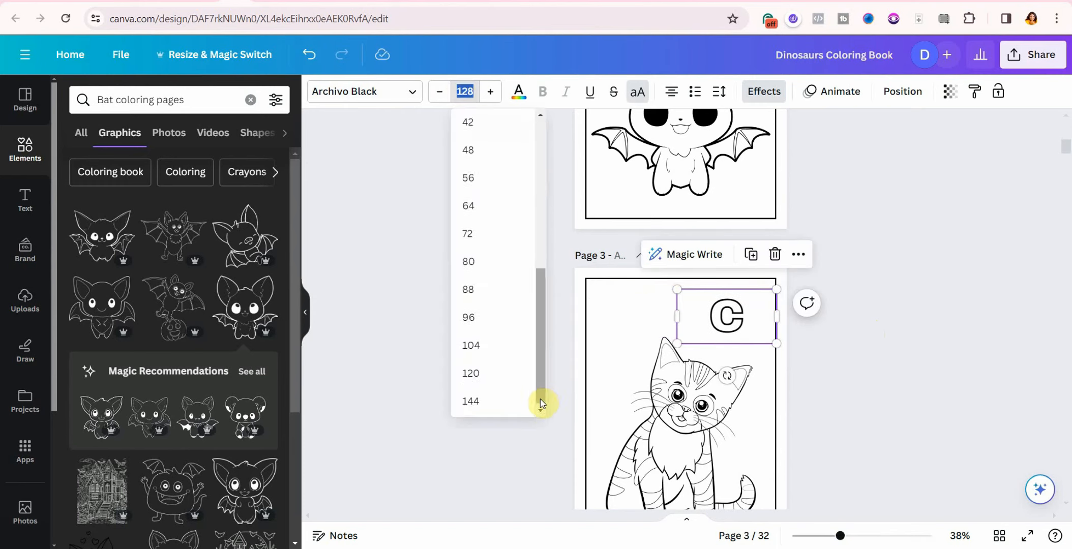
{"action": "left_click", "coordinate": [481, 401]}
{"action": "left_click", "coordinate": [862, 391]}
Step: Shrink the dog drawing slightly
{"action": "scroll", "coordinate": [664, 294], "scroll_direction": "down", "scroll_amount": 8}
{"action": "left_click", "coordinate": [665, 294]}
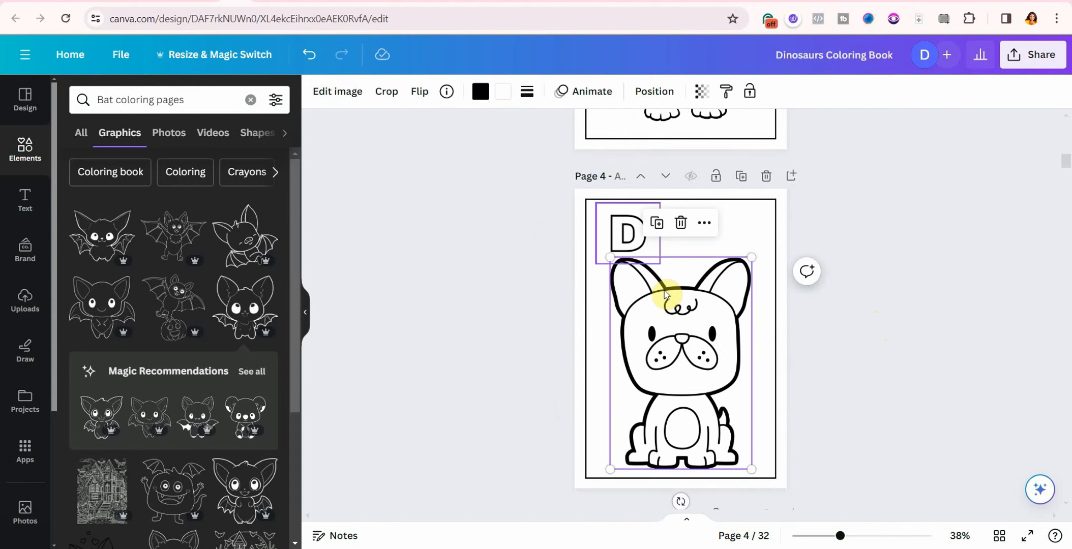
{"action": "left_click_drag", "start_coordinate": [610, 256], "coordinate": [615, 265]}
{"action": "left_click", "coordinate": [855, 321]}
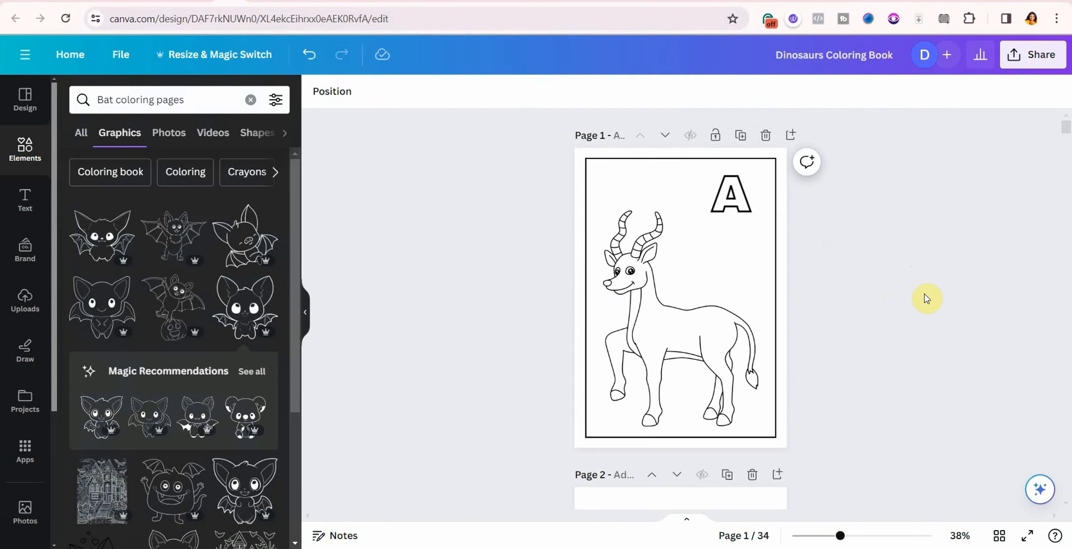
Step: Fill blank pages 2 and 4 with a medium grey background
{"action": "scroll", "coordinate": [920, 305], "scroll_direction": "down", "scroll_amount": 5}
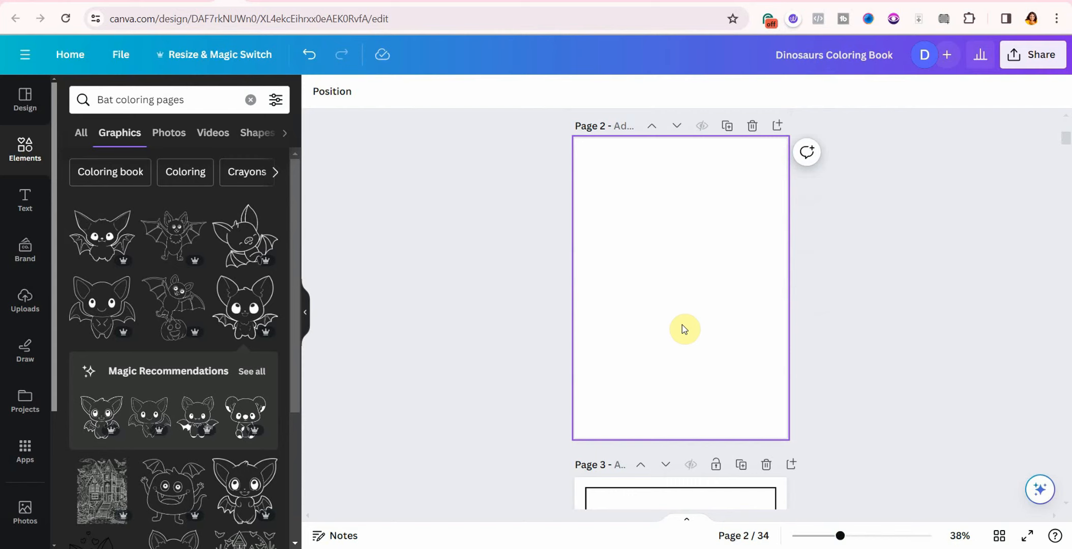
{"action": "left_click", "coordinate": [708, 309]}
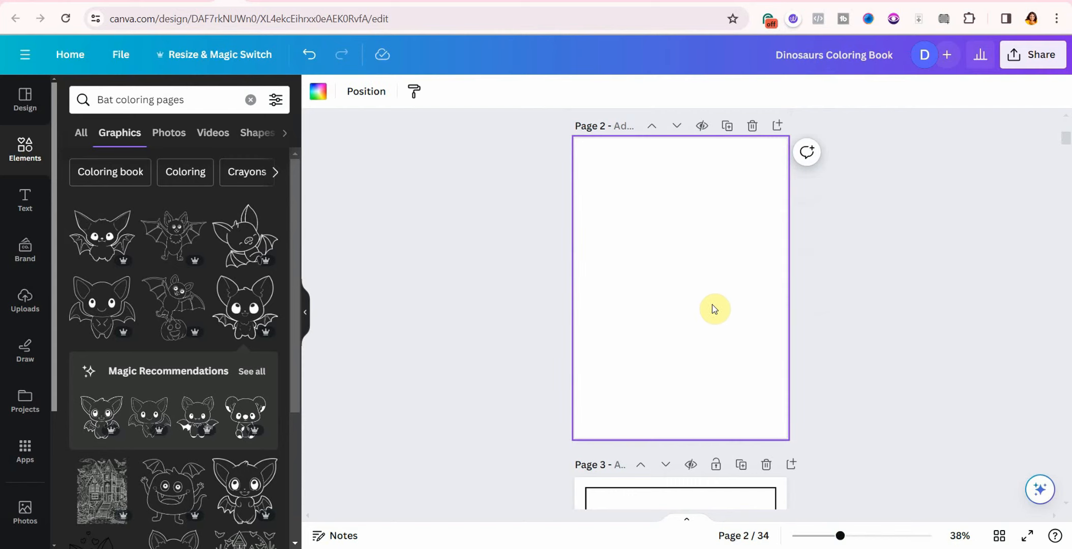
{"action": "left_click", "coordinate": [318, 97]}
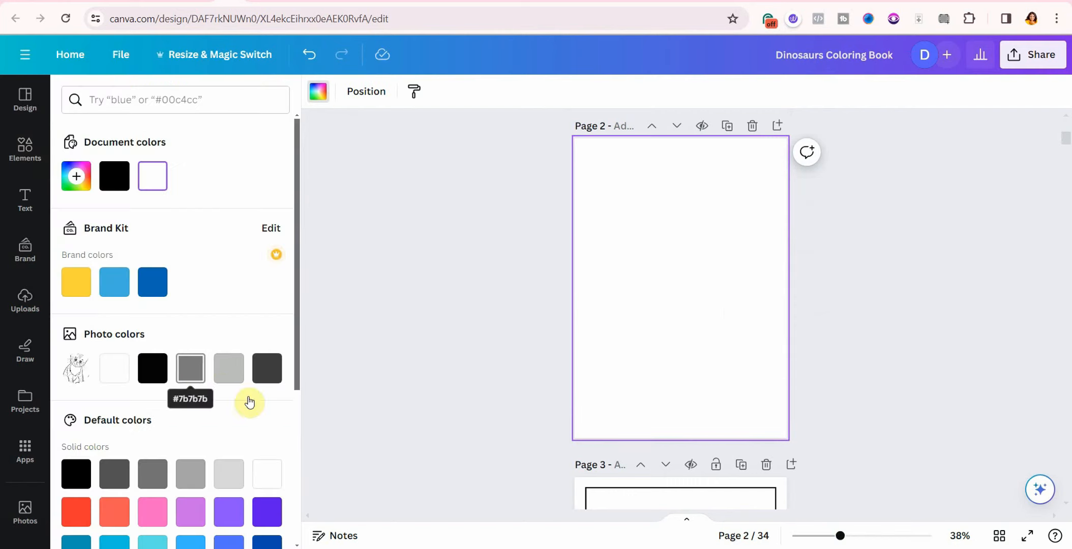
{"action": "left_click", "coordinate": [226, 370]}
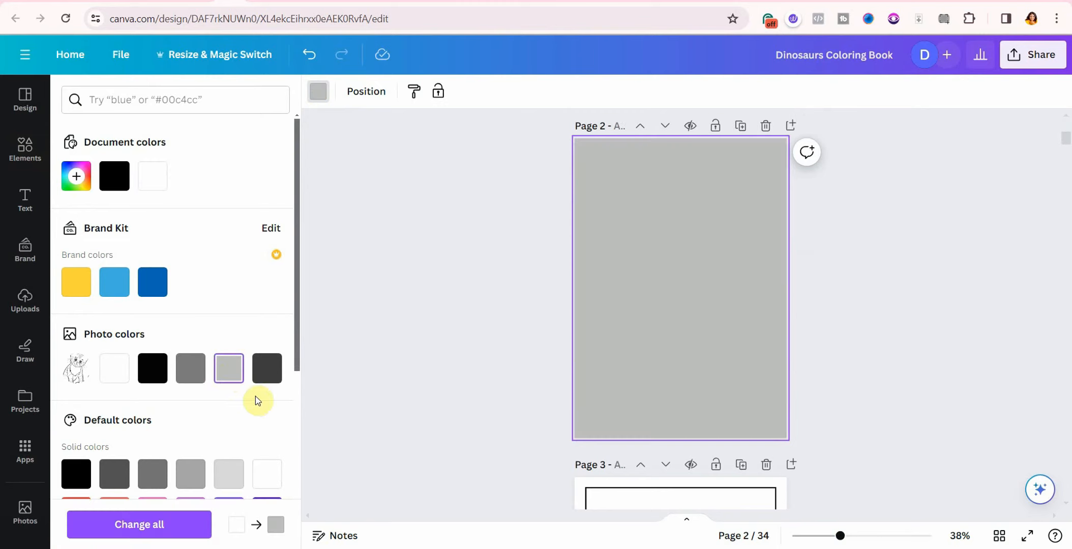
{"action": "left_click", "coordinate": [191, 368]}
{"action": "scroll", "coordinate": [919, 263], "scroll_direction": "down", "scroll_amount": 10}
{"action": "left_click", "coordinate": [668, 326]}
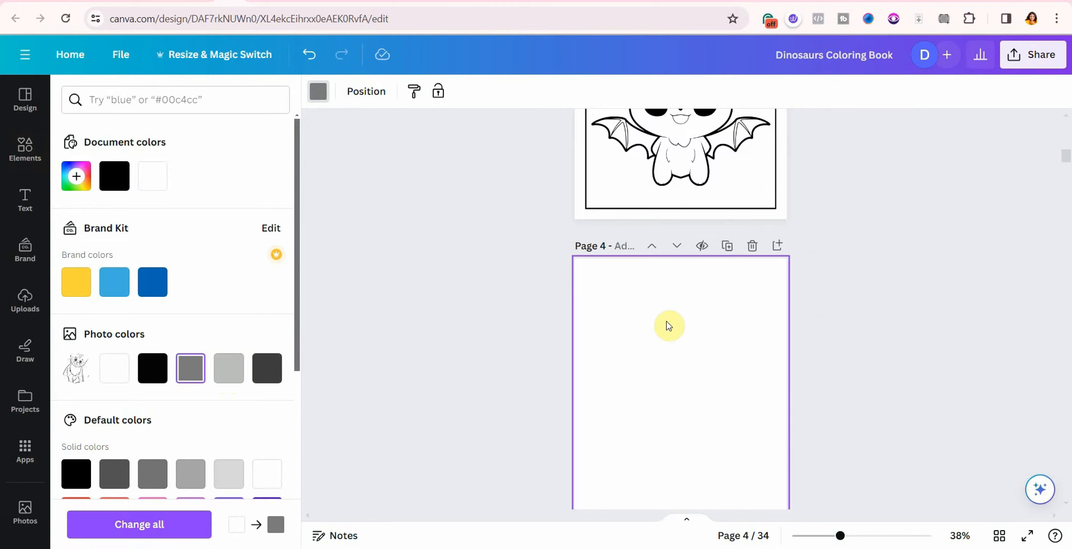
{"action": "left_click", "coordinate": [192, 370]}
Step: Add a new page 6 after the cat page and fill it medium grey
{"action": "scroll", "coordinate": [787, 246], "scroll_direction": "down", "scroll_amount": 5}
{"action": "left_click", "coordinate": [783, 237]}
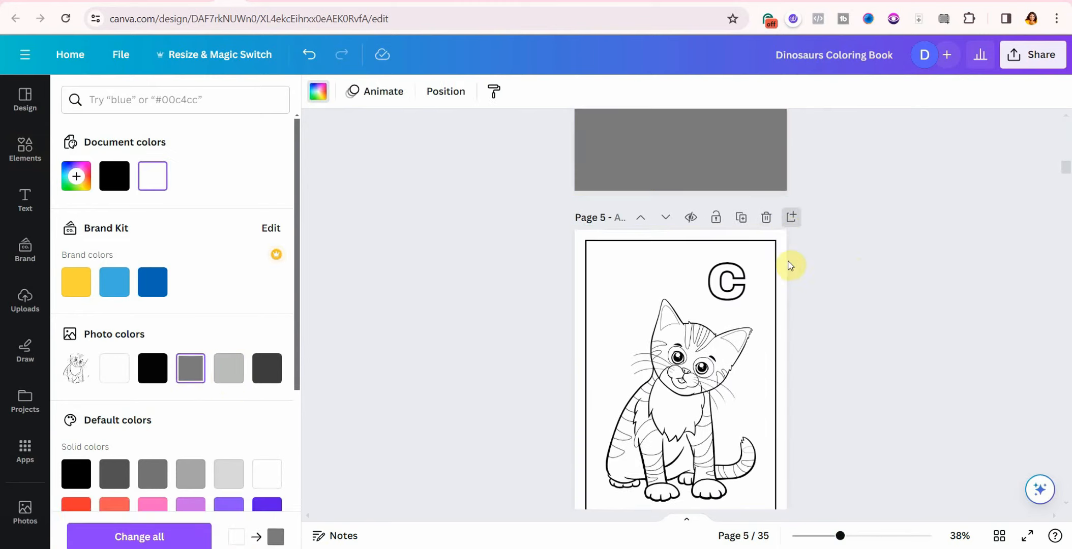
{"action": "left_click", "coordinate": [190, 368]}
{"action": "scroll", "coordinate": [897, 268], "scroll_direction": "up", "scroll_amount": 20}
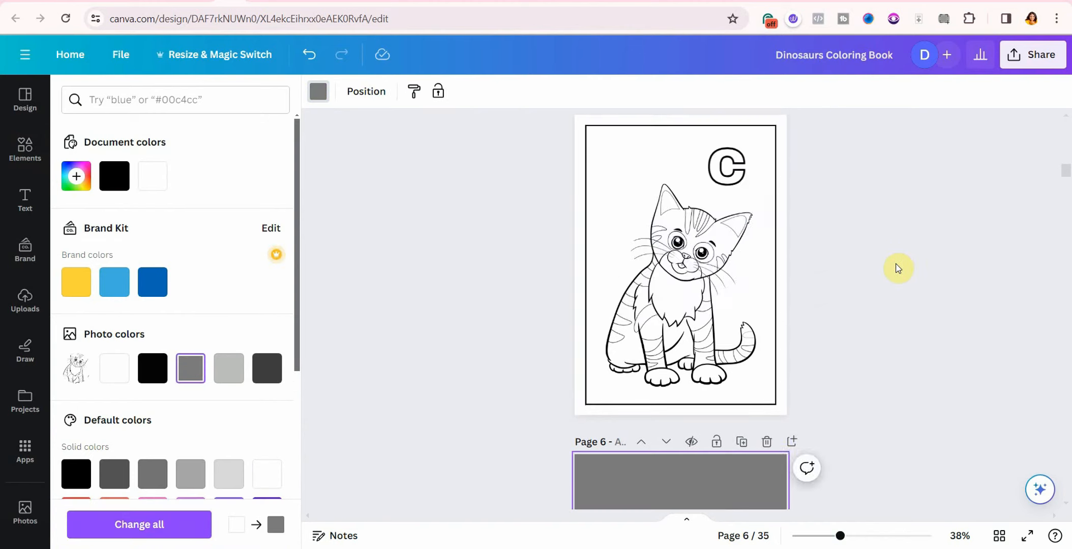
{"action": "scroll", "coordinate": [848, 350], "scroll_direction": "down", "scroll_amount": 10}
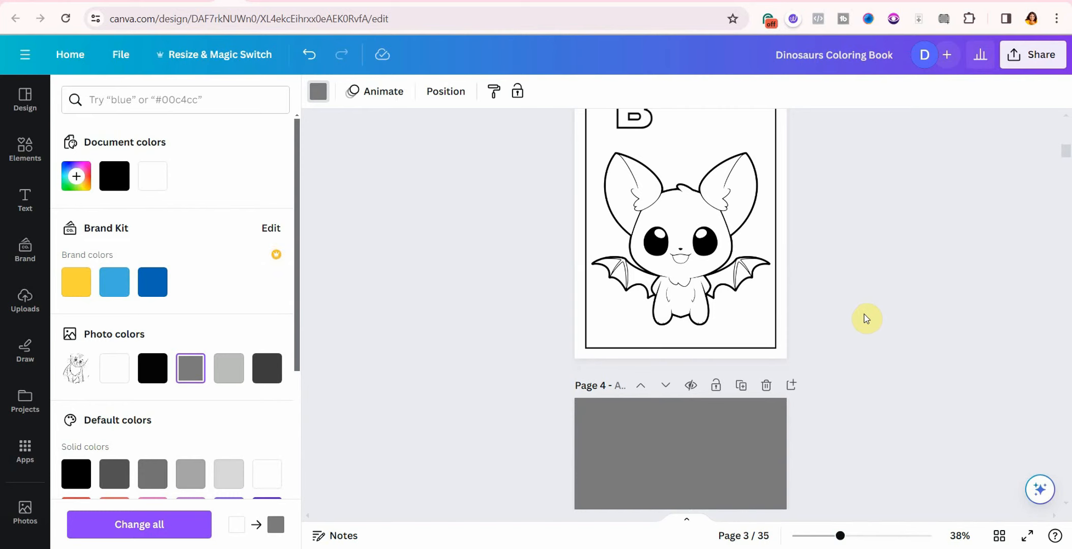
{"action": "scroll", "coordinate": [873, 305], "scroll_direction": "down", "scroll_amount": 5}
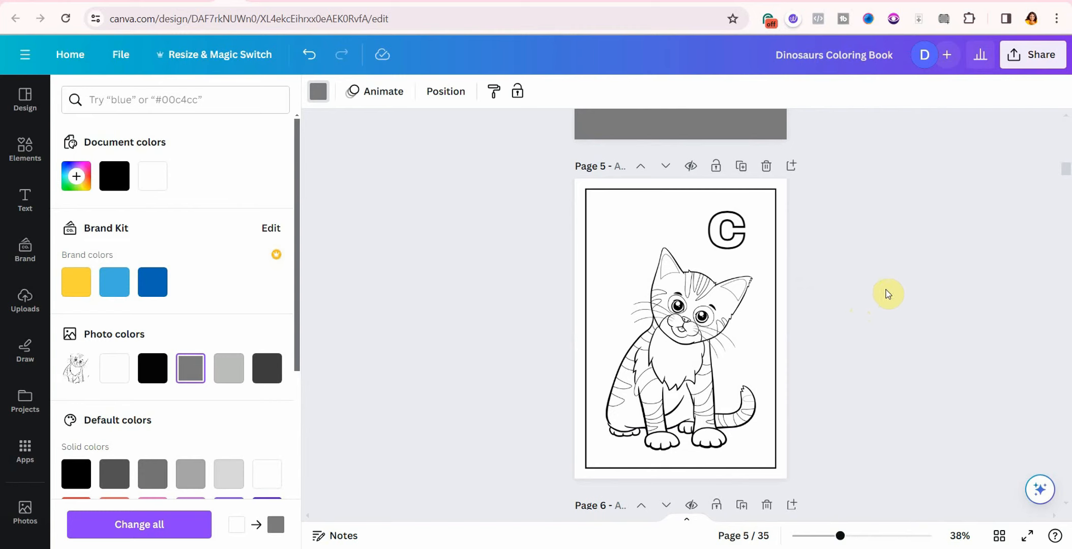
{"action": "scroll", "coordinate": [916, 270], "scroll_direction": "up", "scroll_amount": 10}
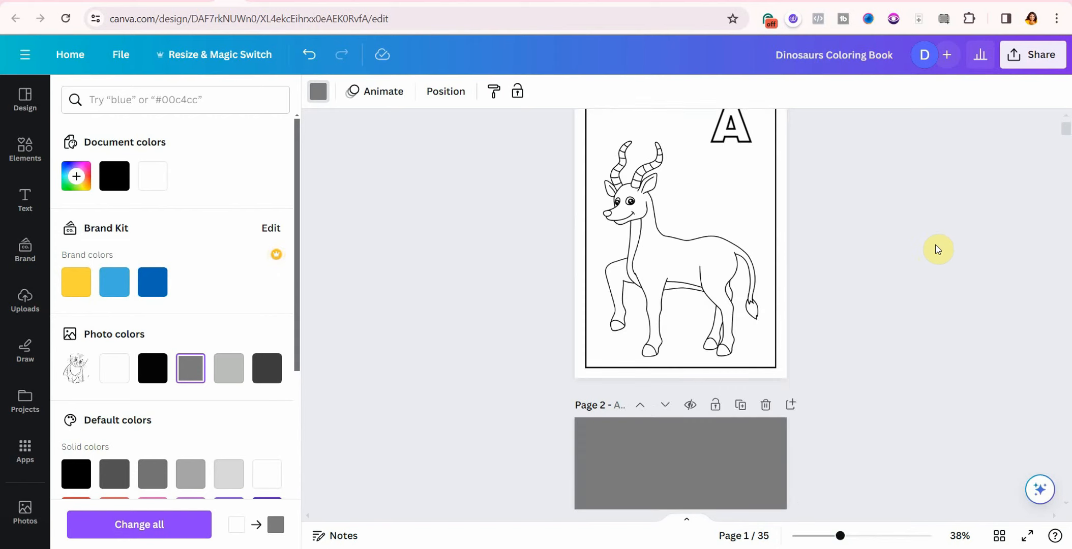